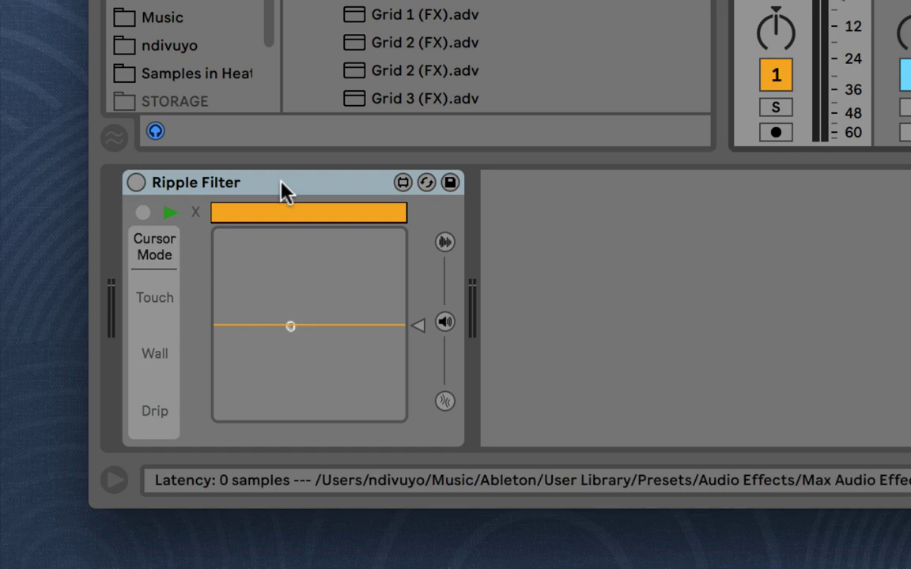
# Step: Activate the Ripple Filter device and move the Listener X line up to slightly above the middle of the ripple surface
pyautogui.click(136, 183)
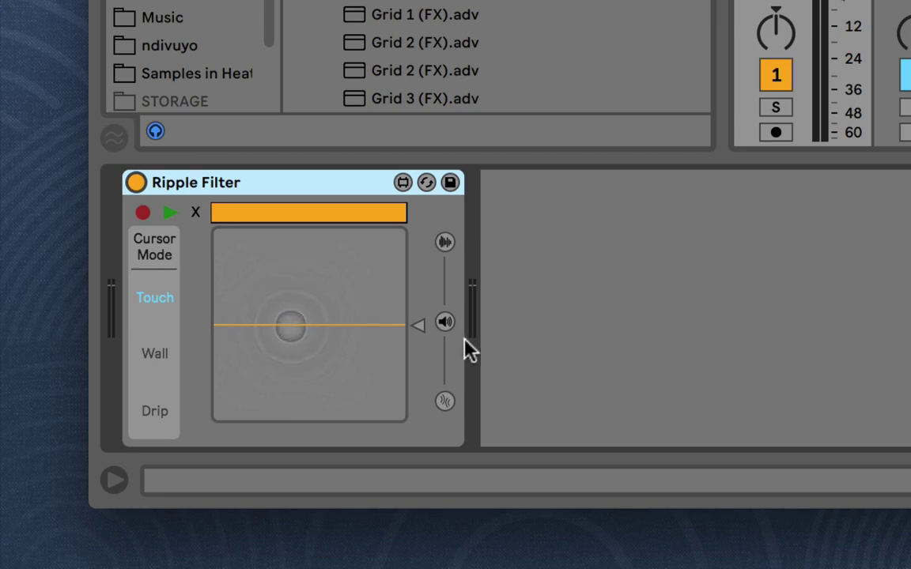
pyautogui.moveTo(420, 323); pyautogui.dragTo(418, 286)
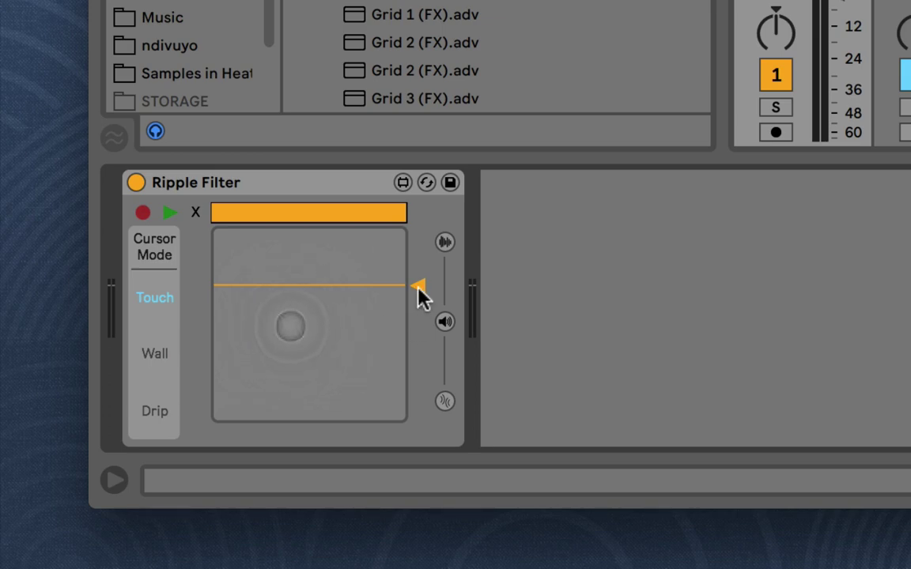
pyautogui.moveTo(421, 296)
pyautogui.mouseDown()
pyautogui.moveTo(421, 315)
pyautogui.moveTo(421, 281)
pyautogui.moveTo(425, 316)
pyautogui.mouseUp()
# Step: Enable Listener Y in the listener settings and shift its vertical line slightly right of the ripple surface's centre
pyautogui.click(448, 325)
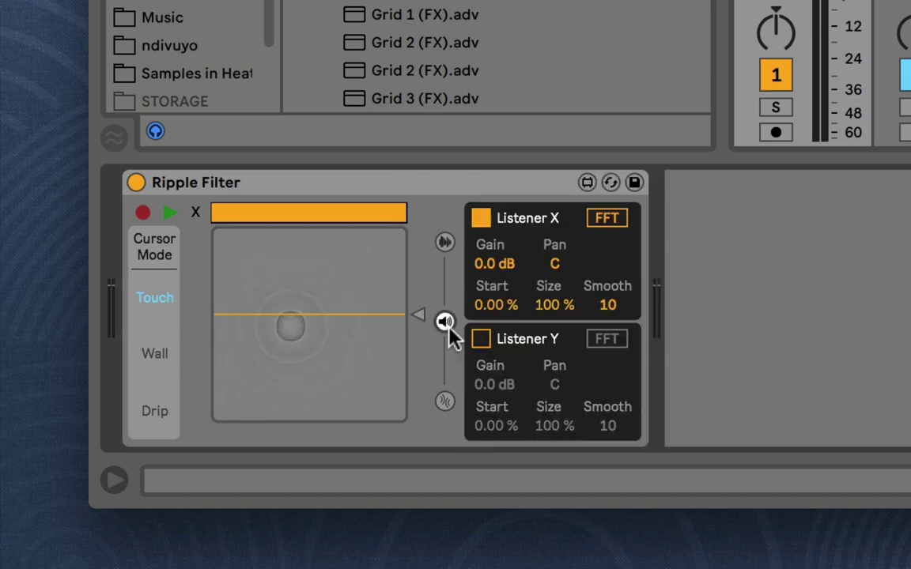
pyautogui.click(481, 338)
pyautogui.click(445, 321)
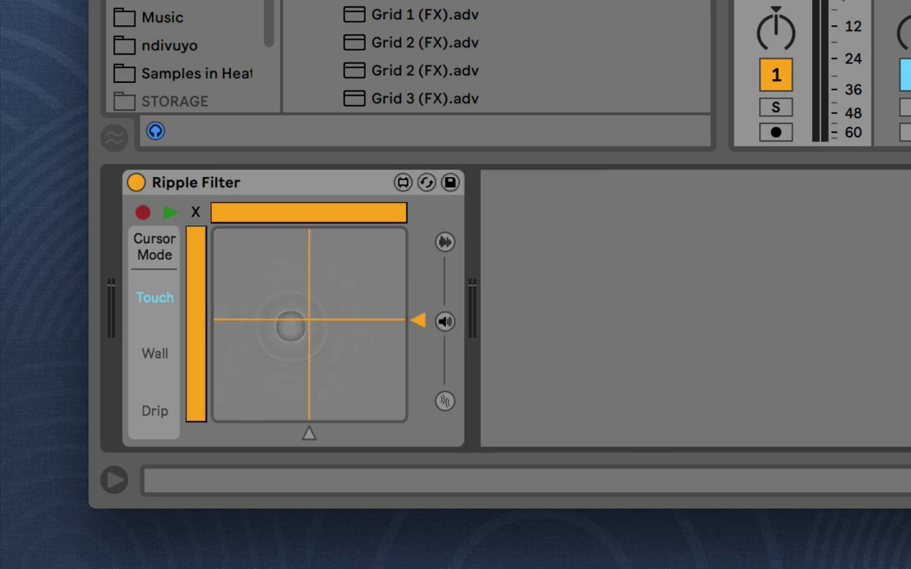
pyautogui.moveTo(308, 434)
pyautogui.mouseDown()
pyautogui.moveTo(258, 433)
pyautogui.moveTo(321, 433)
pyautogui.mouseUp()
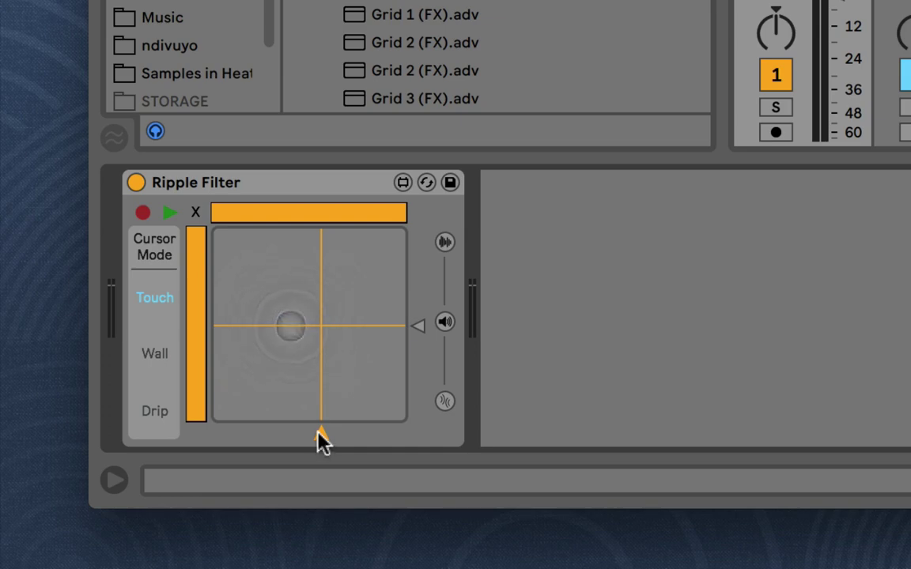
# Step: Set the Noise level to 0 dB in the input settings
pyautogui.click(445, 242)
pyautogui.click(584, 233)
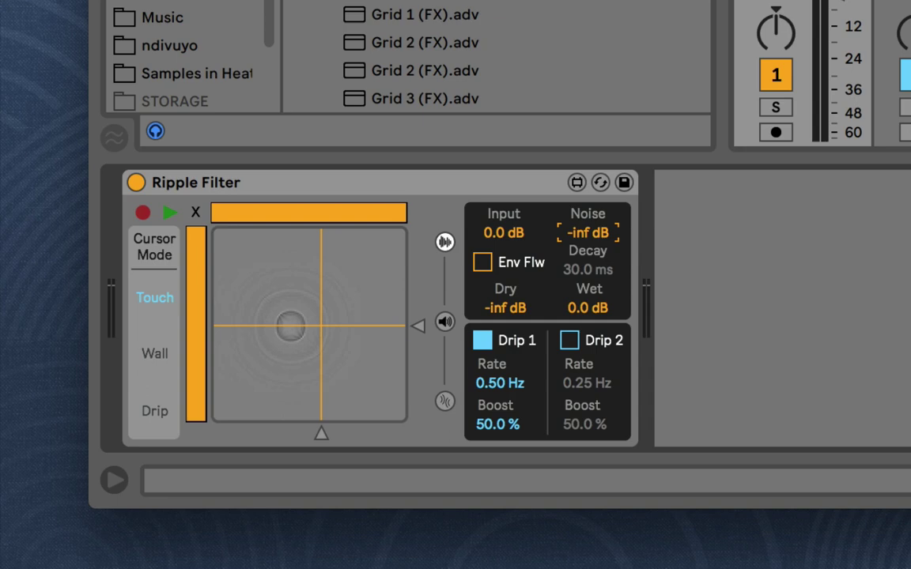
pyautogui.moveTo(590, 237); pyautogui.dragTo(590, 202)
pyautogui.write('0')
pyautogui.press('Return')
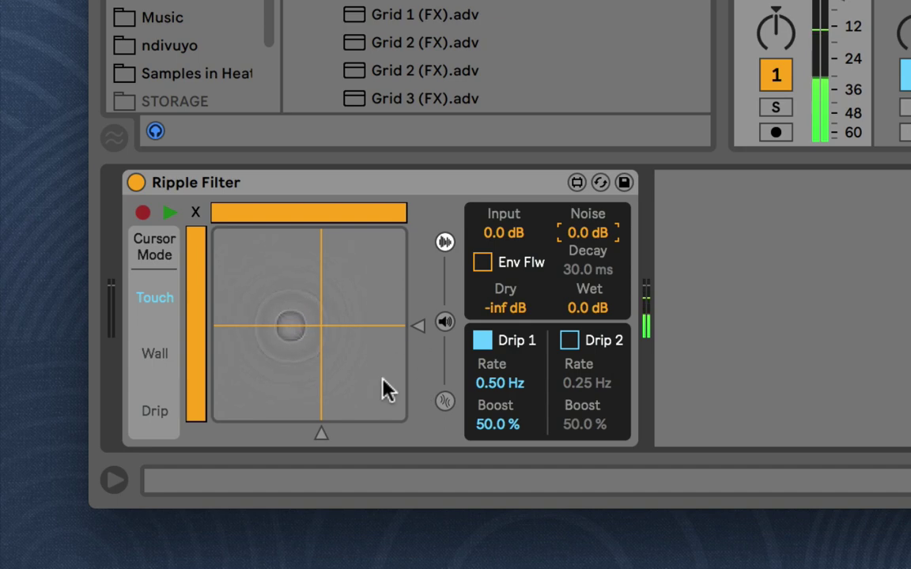
# Step: Disable Listener Y and sweep the Listener X line to the surface's upper edge and back to the middle
pyautogui.click(446, 322)
pyautogui.click(481, 339)
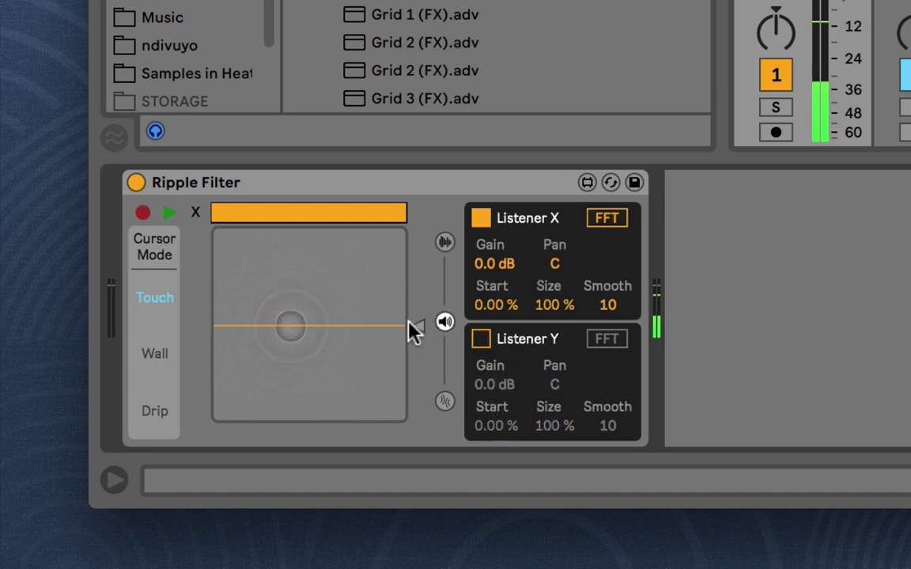
pyautogui.moveTo(419, 329); pyautogui.dragTo(418, 247)
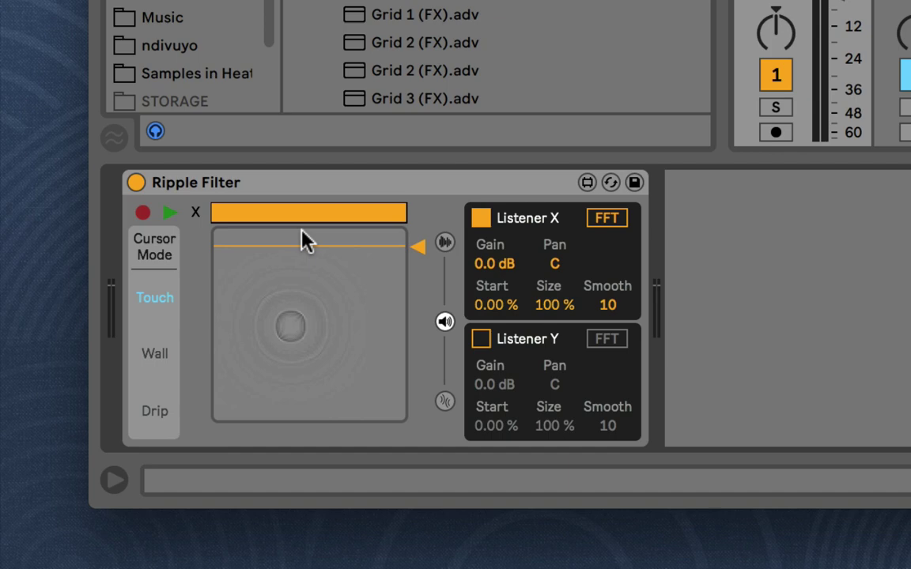
pyautogui.moveTo(419, 247); pyautogui.dragTo(417, 282)
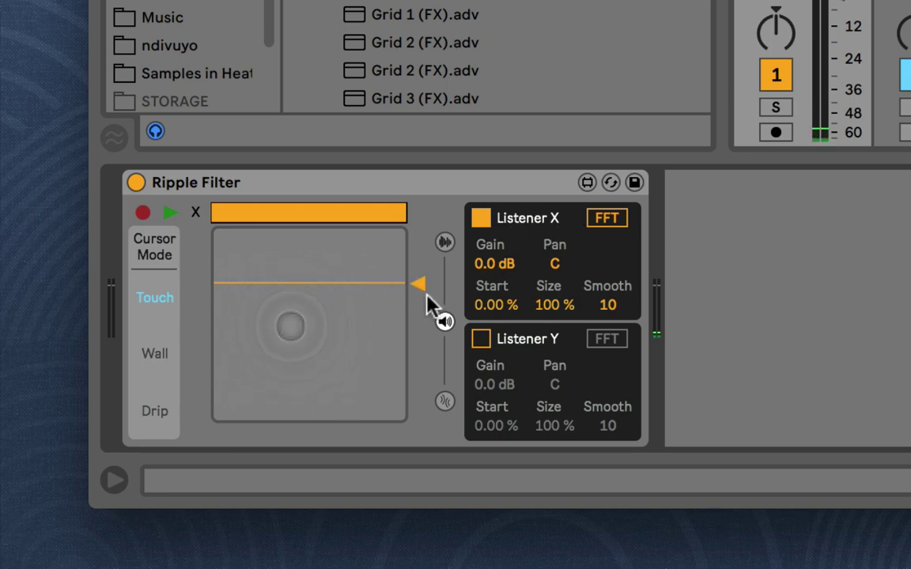
pyautogui.moveTo(420, 287); pyautogui.dragTo(421, 299)
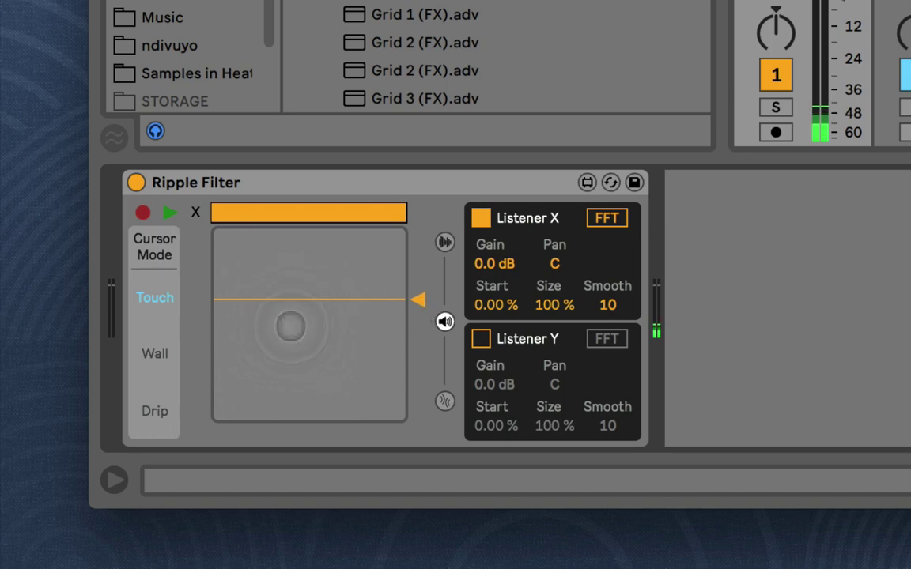
pyautogui.moveTo(417, 299); pyautogui.dragTo(417, 325)
# Step: Narrow Listener X's range and slide it along the surface to start 66.9 % and size 23.3 %, touching the surface for ripples
pyautogui.moveTo(296, 210); pyautogui.dragTo(316, 283)
pyautogui.click(357, 309)
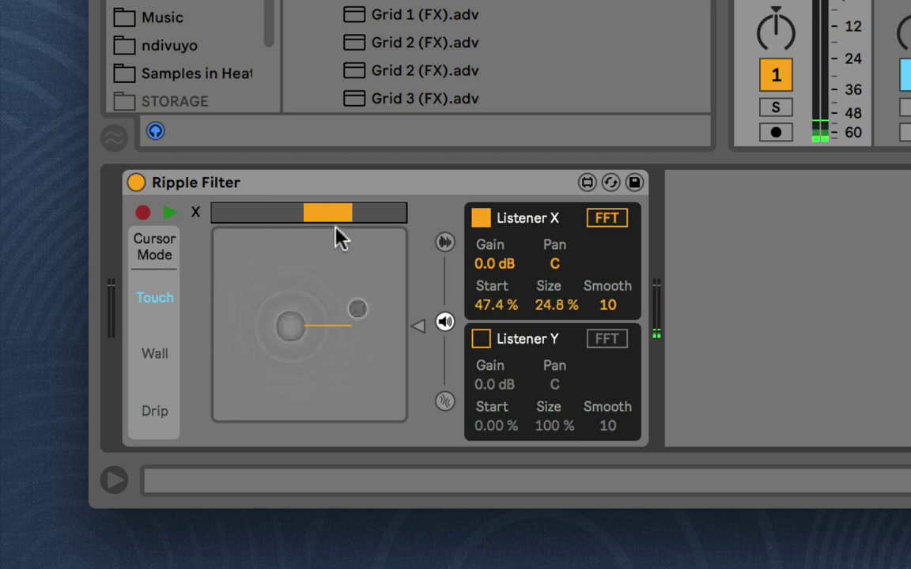
pyautogui.moveTo(334, 211); pyautogui.dragTo(386, 292)
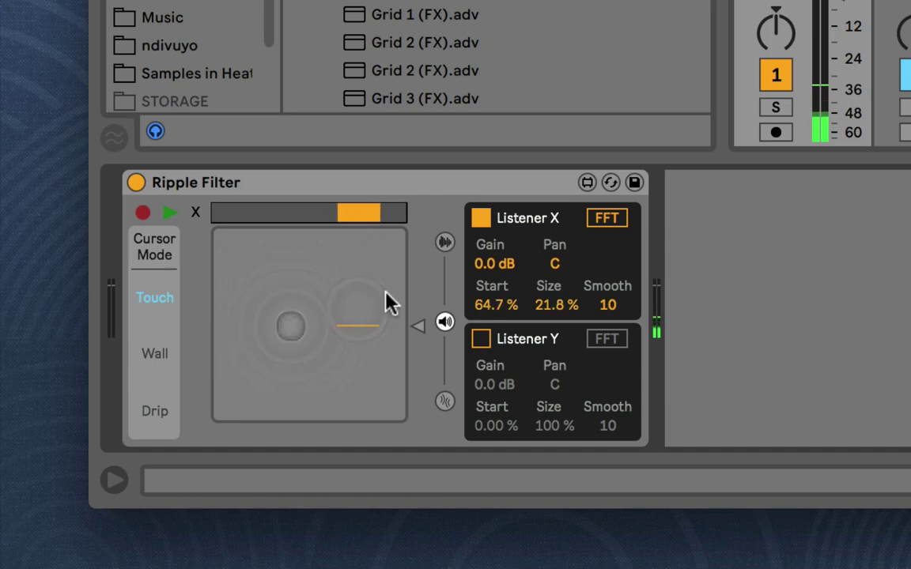
pyautogui.moveTo(358, 218); pyautogui.dragTo(259, 215)
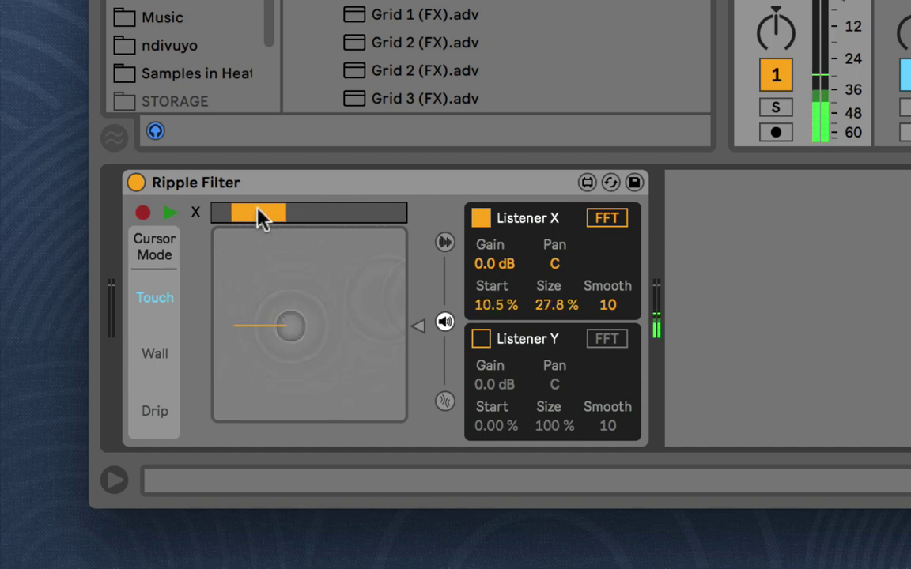
pyautogui.click(239, 317)
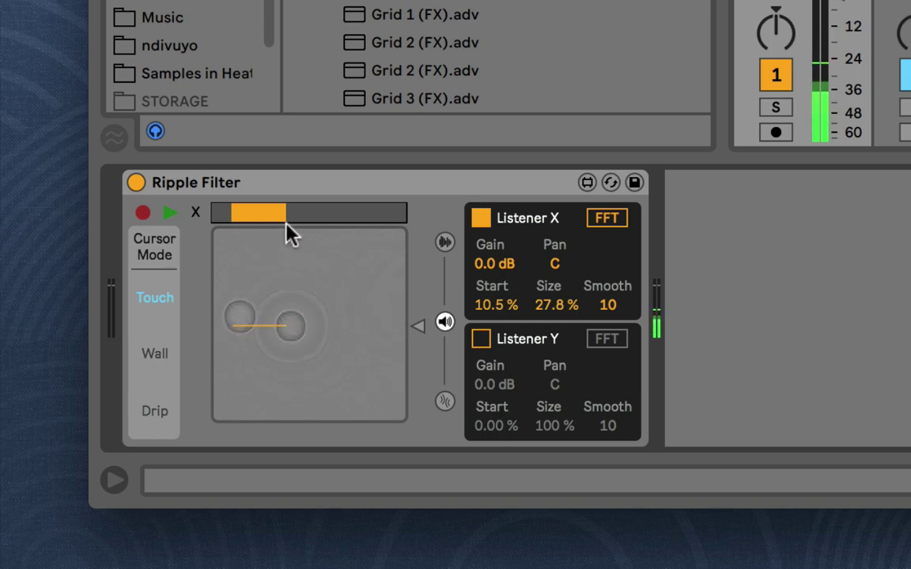
pyautogui.moveTo(268, 210); pyautogui.dragTo(374, 208)
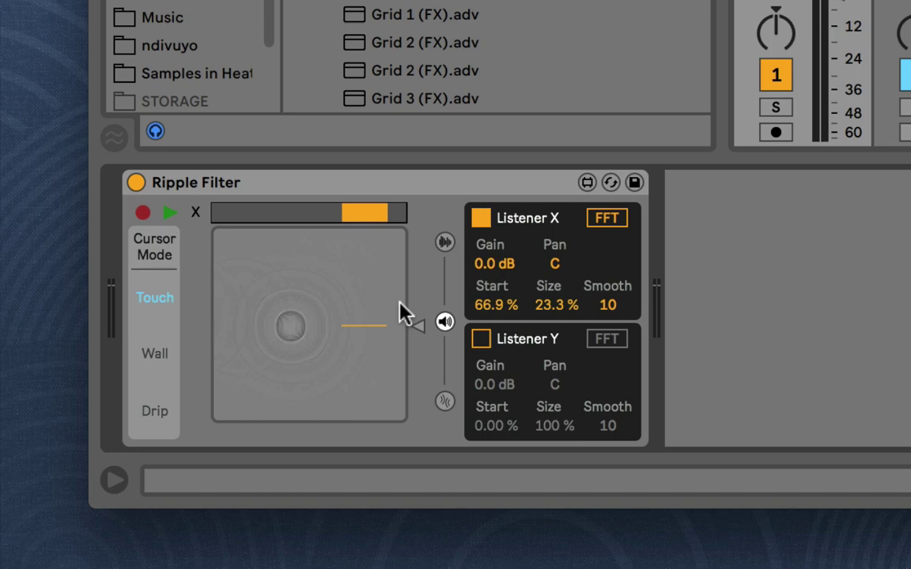
# Step: Switch Listener X to Osc mode, shift its range to start 54.9 % and size 26.3 %, and set Voices to 12
pyautogui.click(609, 219)
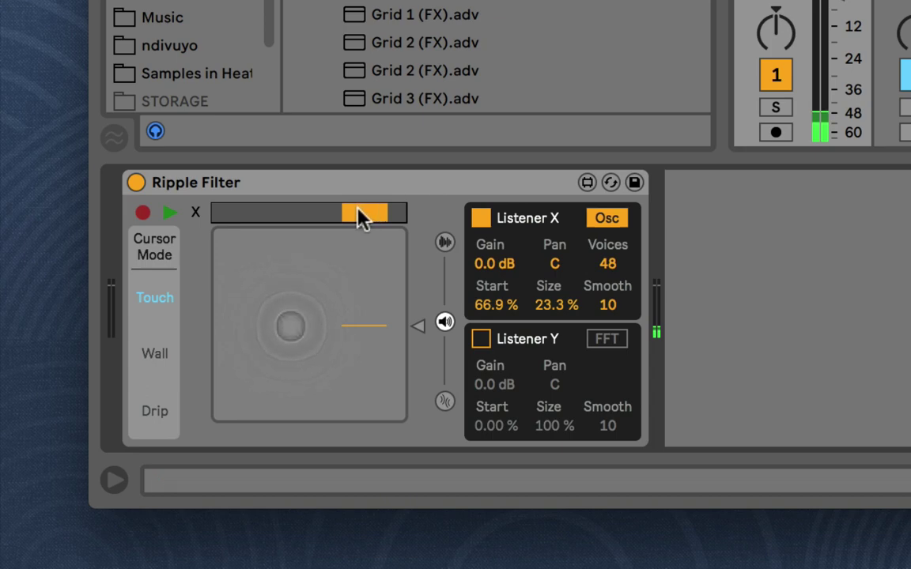
pyautogui.moveTo(363, 216); pyautogui.dragTo(349, 215)
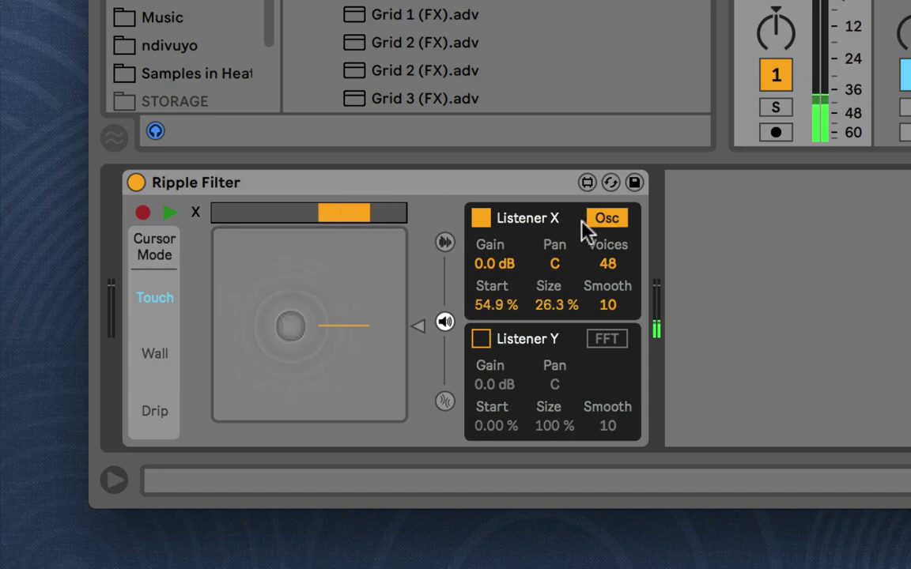
pyautogui.click(607, 263)
pyautogui.moveTo(607, 264); pyautogui.dragTo(608, 292)
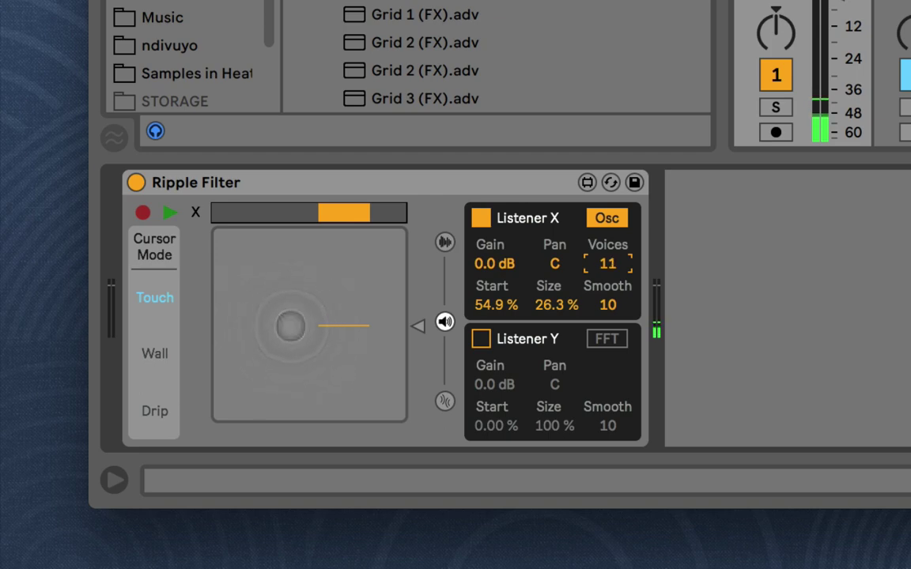
pyautogui.moveTo(607, 263); pyautogui.dragTo(607, 259)
# Step: Widen Listener X's range to start 21.1 % and size 71.4 %, and try 64 Voices before settling on 8
pyautogui.click(352, 213)
pyautogui.moveTo(356, 224); pyautogui.dragTo(330, 167)
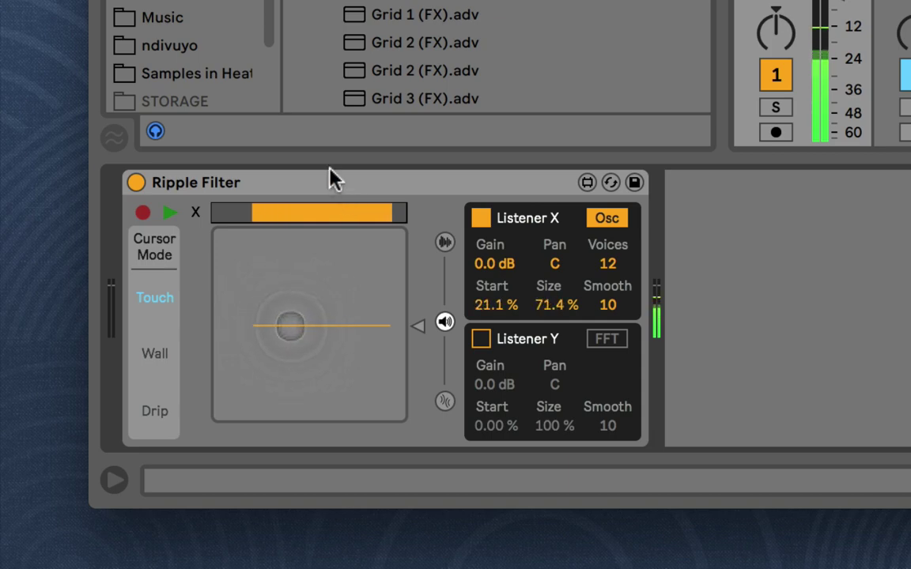
pyautogui.moveTo(423, 325)
pyautogui.mouseDown()
pyautogui.moveTo(424, 308)
pyautogui.moveTo(432, 312)
pyautogui.mouseUp()
pyautogui.moveTo(606, 261); pyautogui.dragTo(606, 222)
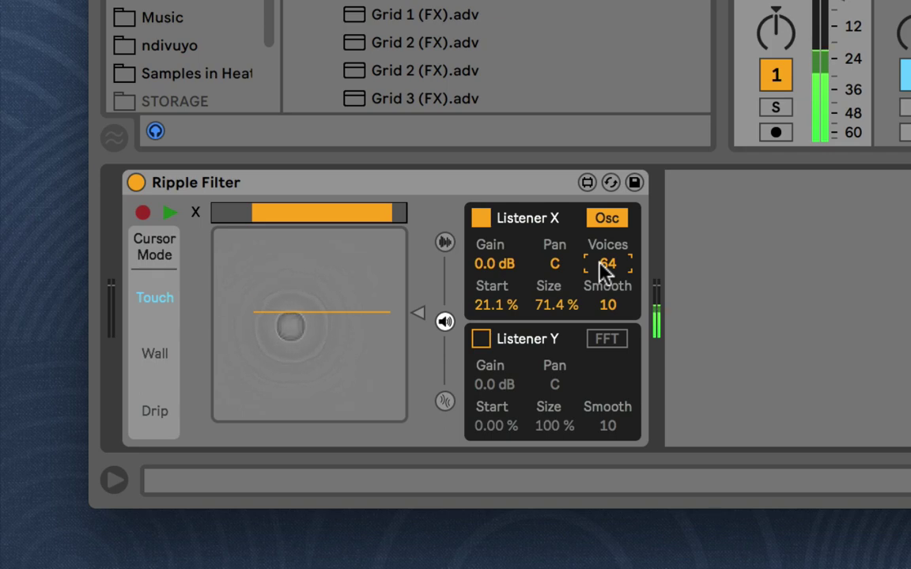
pyautogui.moveTo(601, 262); pyautogui.dragTo(602, 314)
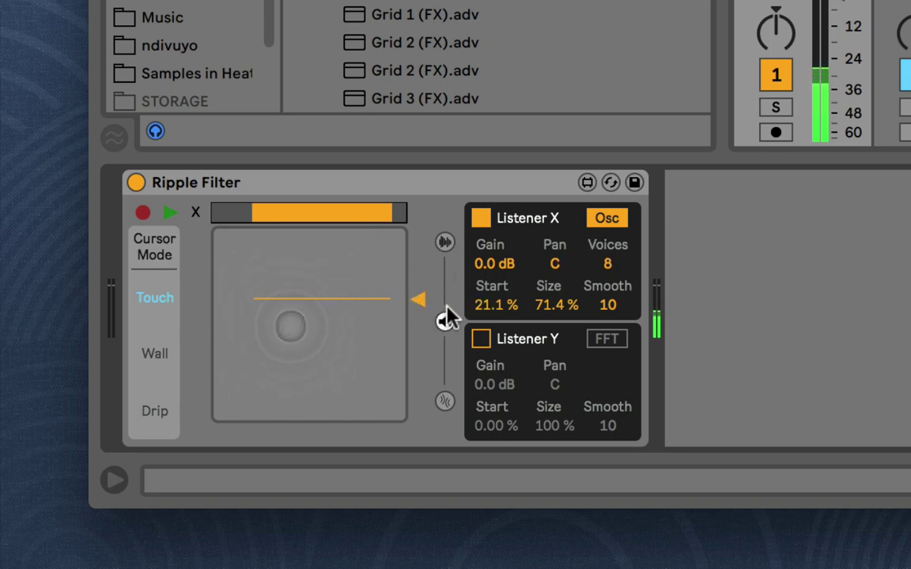
# Step: Enable Listener Y with pan 11L and Smooth 100, and set Listener X to pan 18R and Smooth 88
pyautogui.click(488, 338)
pyautogui.moveTo(324, 433); pyautogui.dragTo(302, 433)
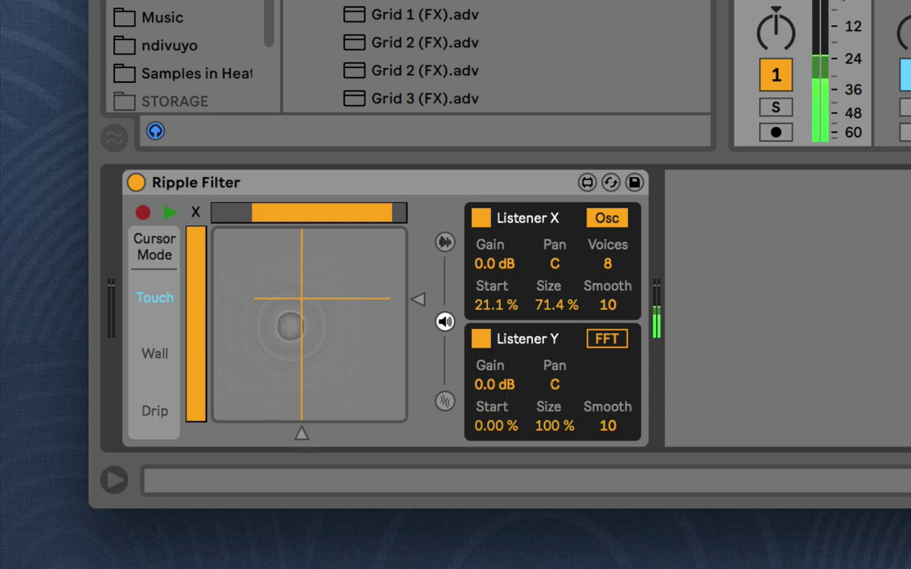
pyautogui.moveTo(555, 384); pyautogui.dragTo(555, 400)
pyautogui.moveTo(555, 263)
pyautogui.mouseDown()
pyautogui.moveTo(554, 247)
pyautogui.moveTo(553, 261)
pyautogui.mouseUp()
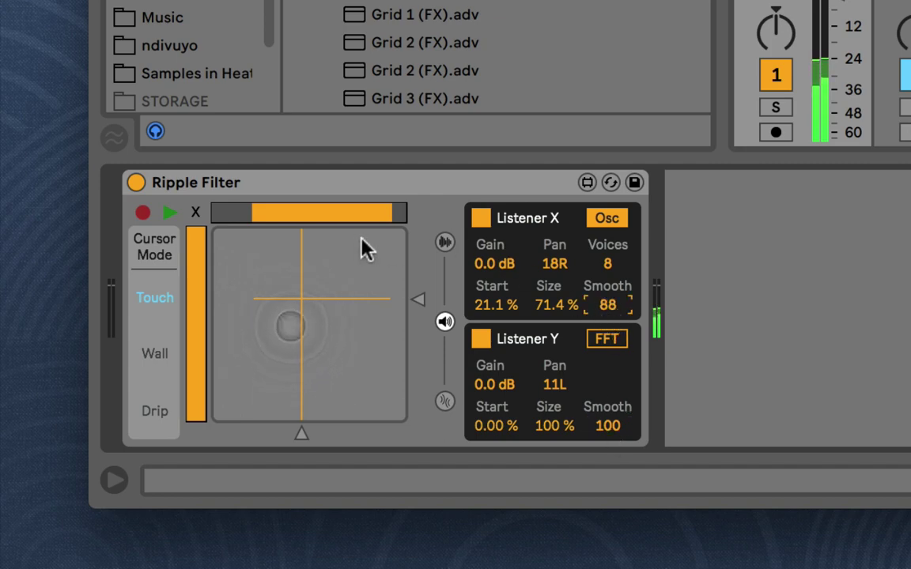
# Step: Lower the Listener X line toward the surface's lower edge and switch off both Listener X and Listener Y
pyautogui.click(481, 220)
pyautogui.click(478, 340)
pyautogui.click(489, 222)
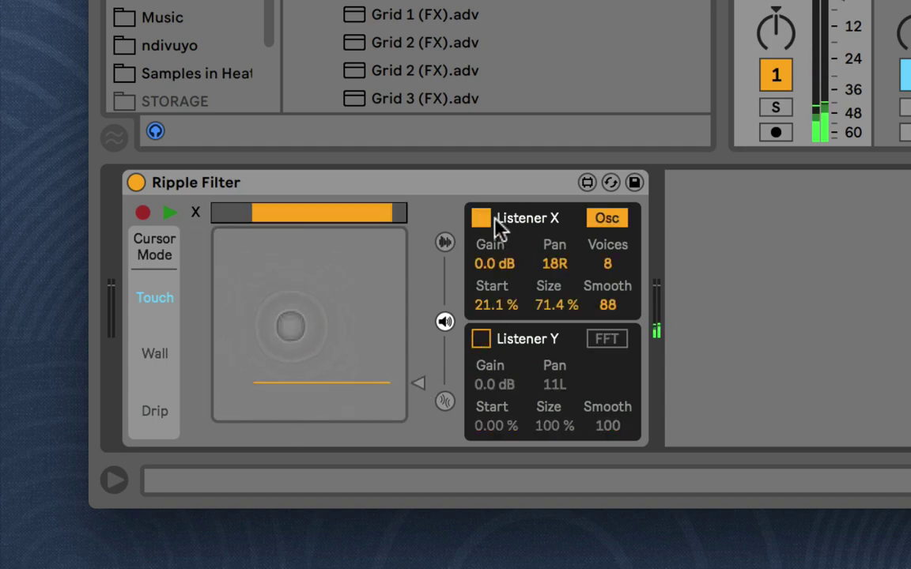
pyautogui.click(486, 222)
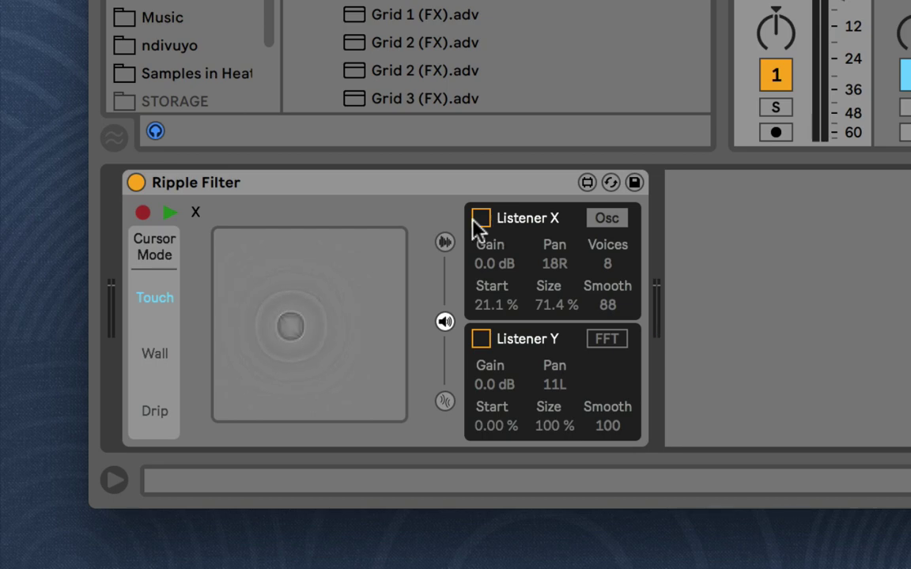
pyautogui.click(477, 221)
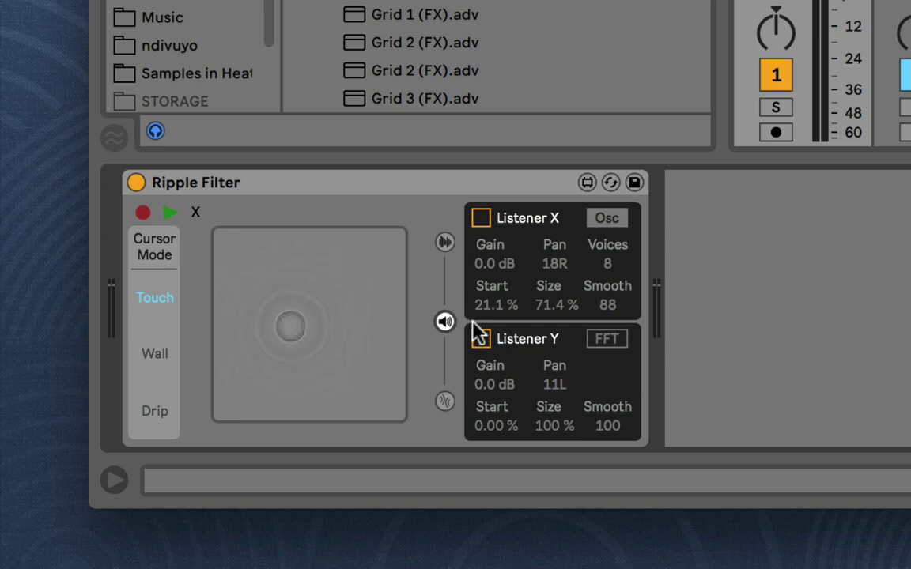
# Step: Enable Listener X in FFT mode and raise its line to just below the middle of the ripple surface
pyautogui.click(445, 248)
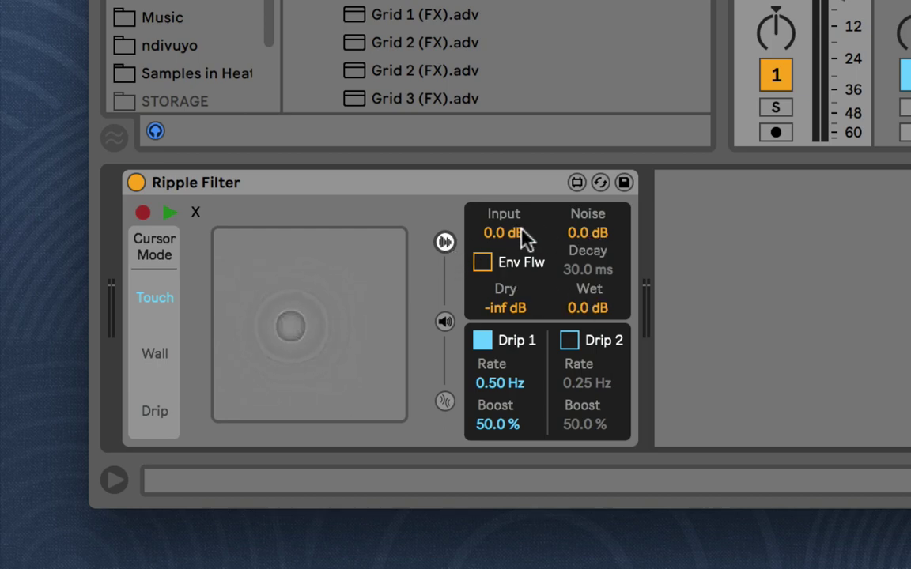
pyautogui.click(578, 234)
pyautogui.click(445, 322)
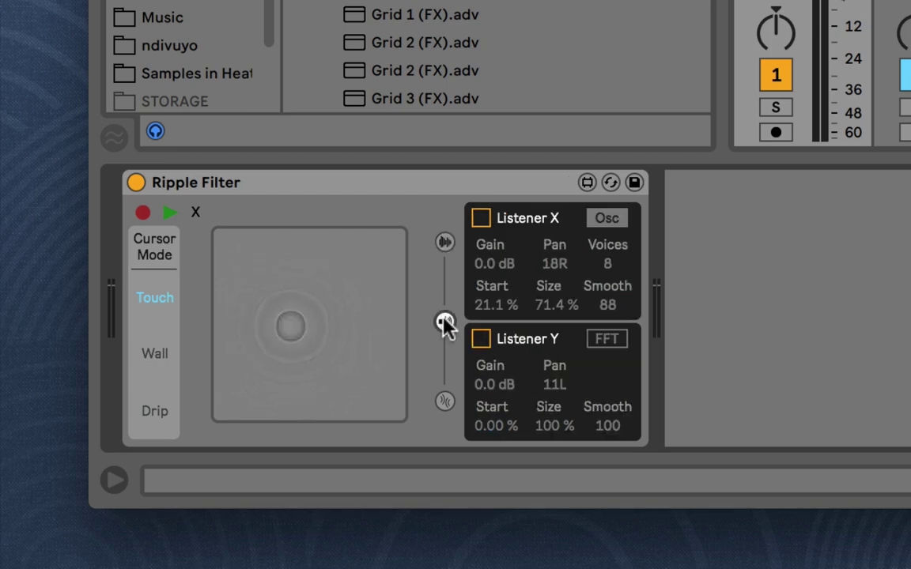
pyautogui.click(480, 218)
pyautogui.click(606, 219)
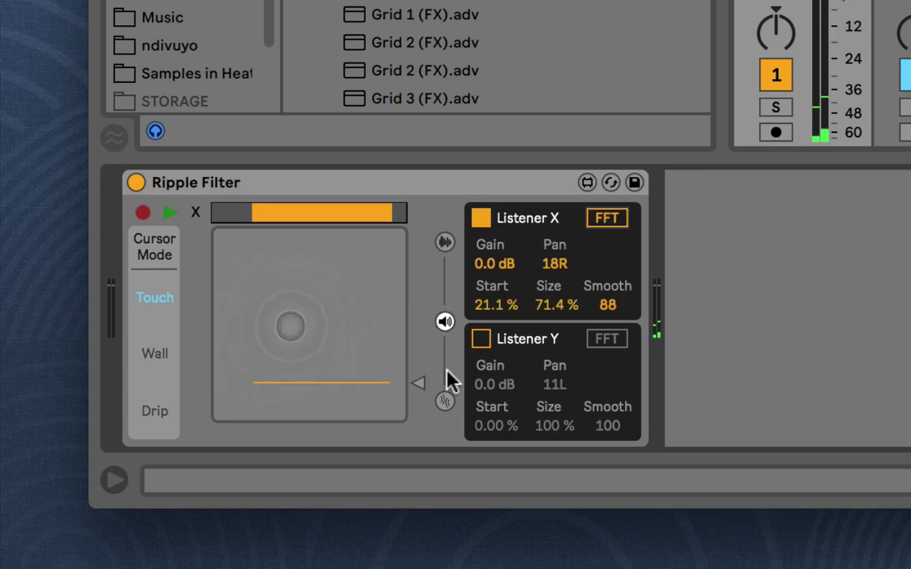
pyautogui.moveTo(418, 383); pyautogui.dragTo(417, 332)
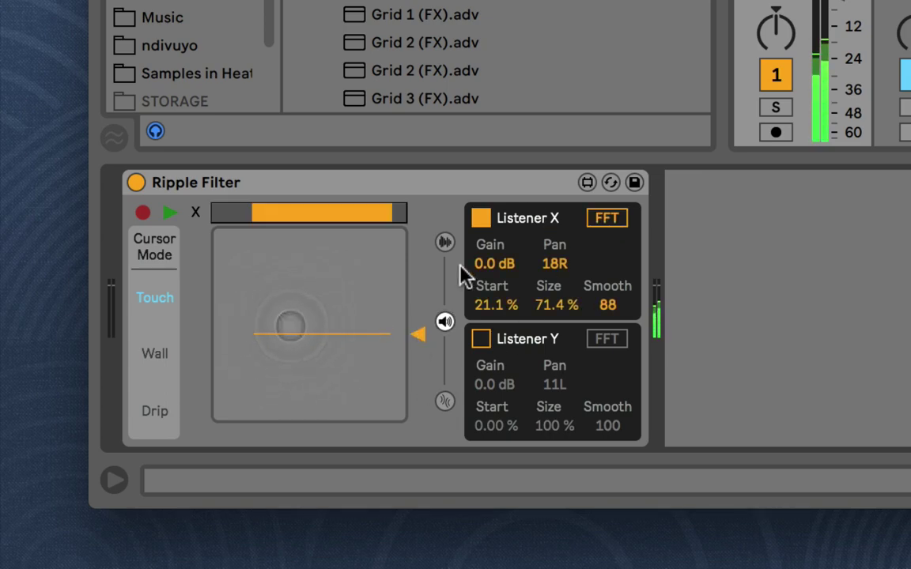
# Step: Set the Noise level to -inf dB and raise the Listener X line to the middle of the surface
pyautogui.click(447, 243)
pyautogui.moveTo(588, 232)
pyautogui.mouseDown()
pyautogui.moveTo(588, 285)
pyautogui.moveTo(572, 240)
pyautogui.mouseUp()
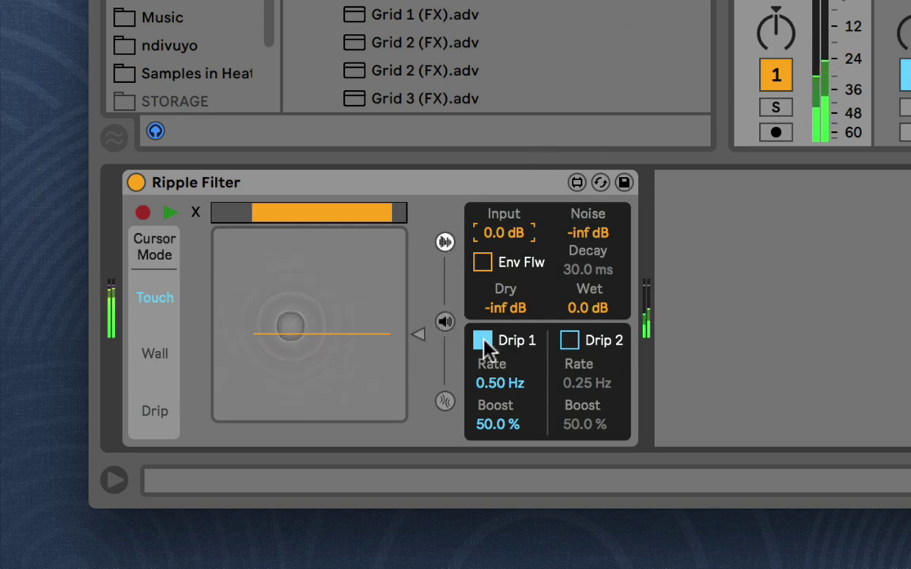
pyautogui.moveTo(418, 334); pyautogui.dragTo(418, 335)
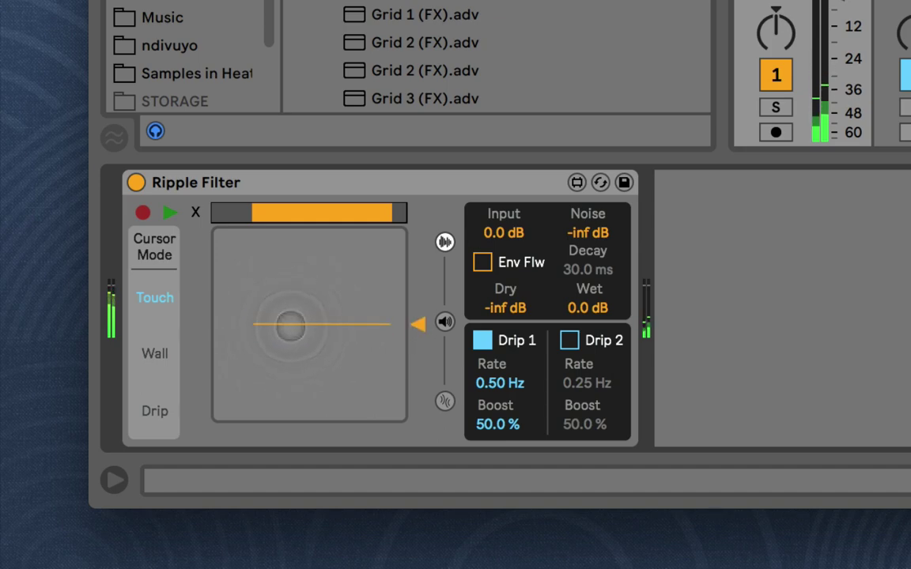
# Step: Extend Listener X's range from the surface's left edge almost to its right edge and touch the surface to make ripples
pyautogui.moveTo(316, 215); pyautogui.dragTo(306, 193)
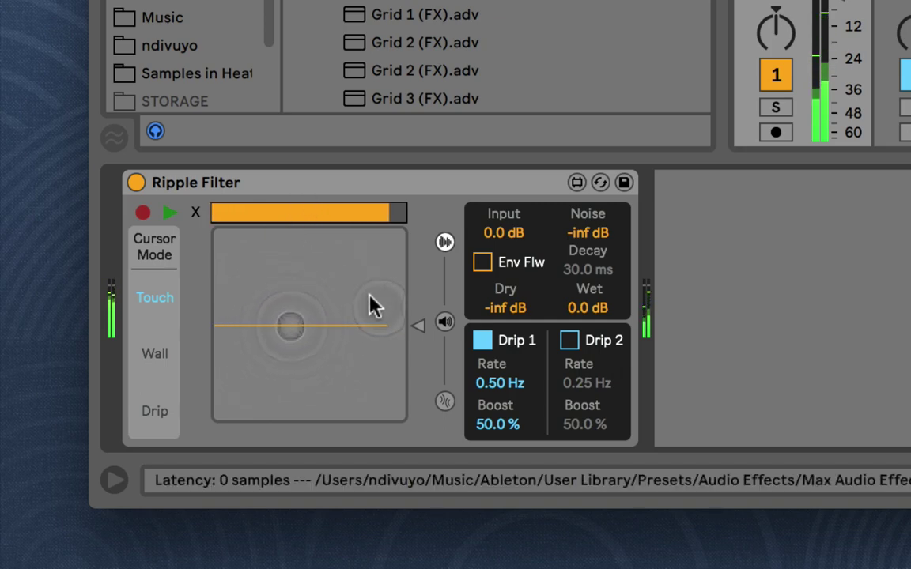
pyautogui.moveTo(371, 297); pyautogui.dragTo(367, 342)
pyautogui.click(235, 315)
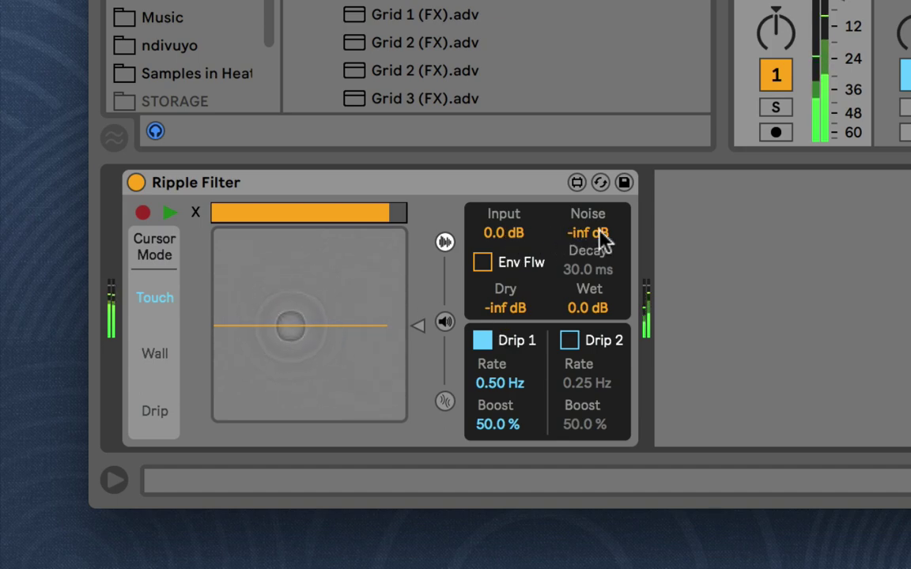
# Step: Enable the envelope follower and lower the Input level to -inf dB
pyautogui.click(482, 261)
pyautogui.click(503, 232)
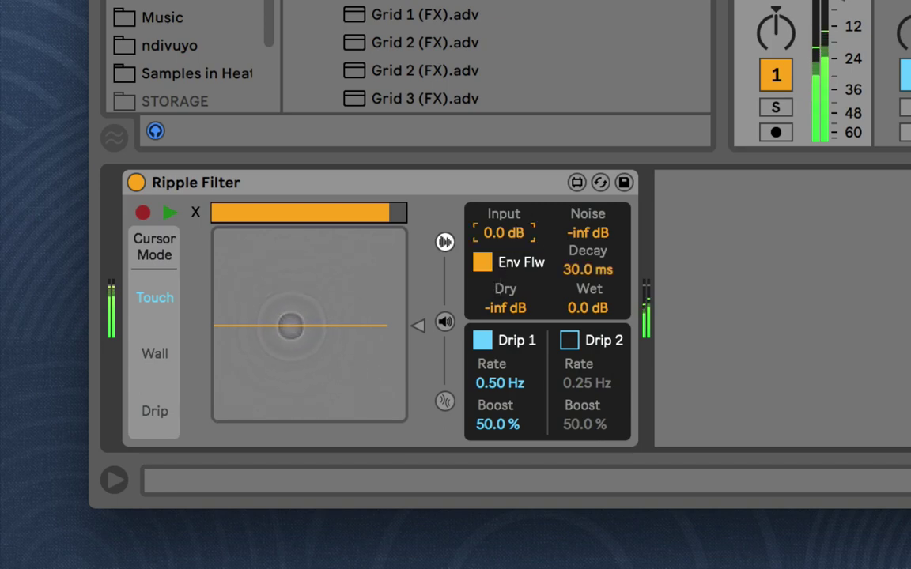
pyautogui.moveTo(504, 233); pyautogui.dragTo(504, 312)
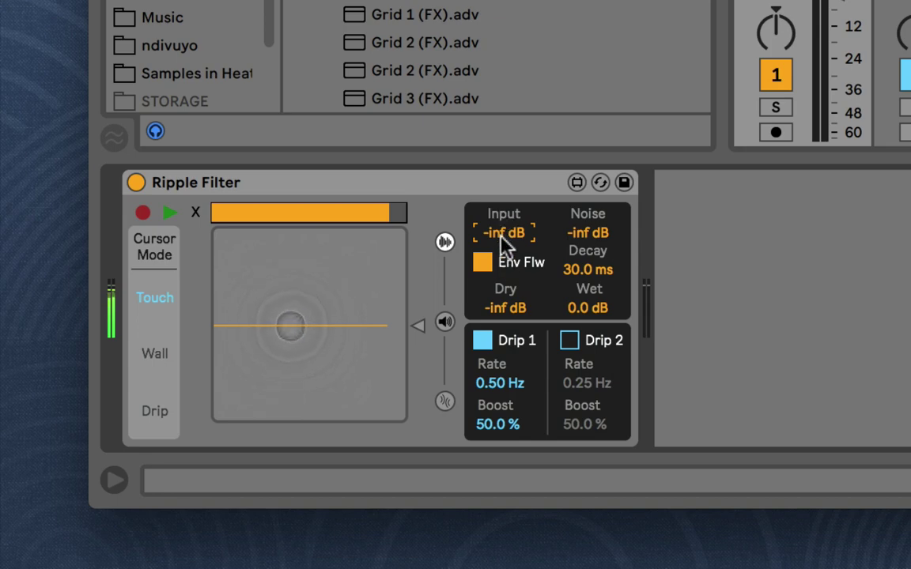
# Step: Set the Noise level to 0.0 dB and move the Listener X line to just above the middle of the surface
pyautogui.click(596, 234)
pyautogui.write('0')
pyautogui.press('Return')
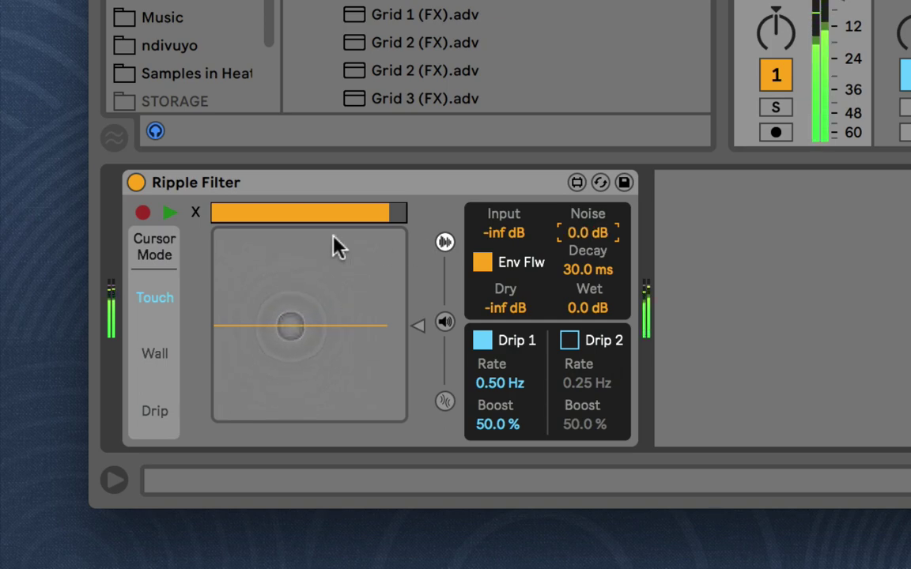
pyautogui.click(396, 320)
pyautogui.moveTo(418, 325)
pyautogui.mouseDown()
pyautogui.moveTo(417, 244)
pyautogui.moveTo(417, 308)
pyautogui.mouseUp()
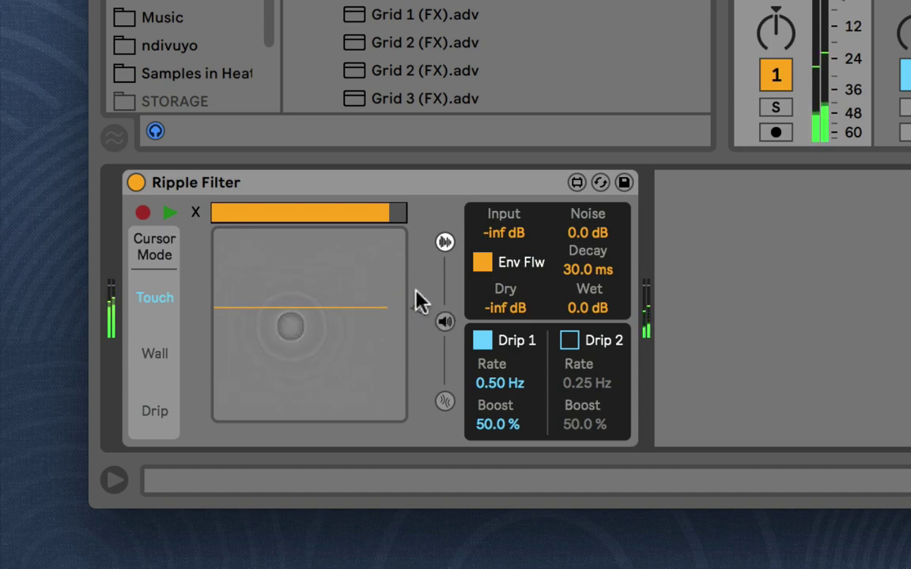
pyautogui.moveTo(417, 305); pyautogui.dragTo(416, 318)
# Step: Set the envelope follower's decay to 52.4 ms, raise the Listener X line to the surface's upper quarter, and switch the envelope follower off
pyautogui.moveTo(576, 270); pyautogui.dragTo(576, 252)
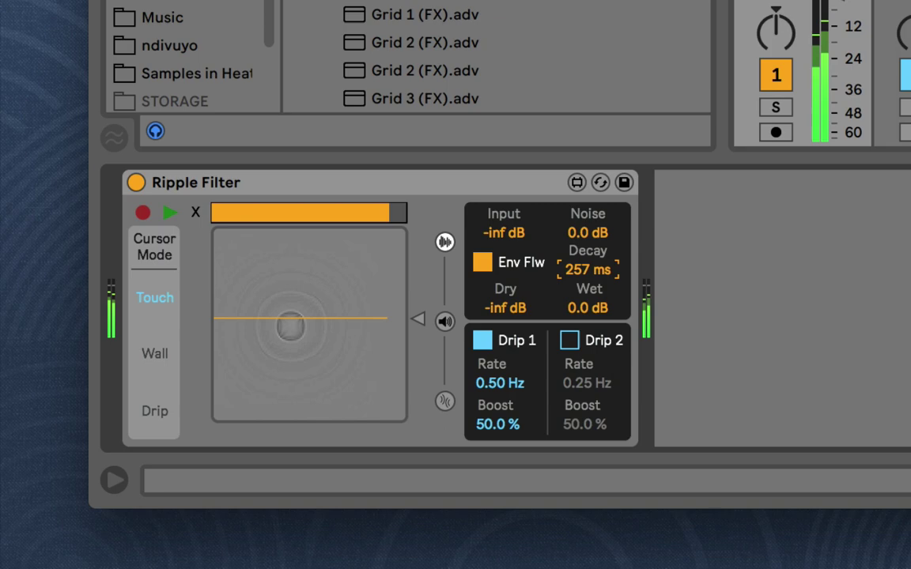
pyautogui.moveTo(576, 270); pyautogui.dragTo(588, 301)
pyautogui.moveTo(417, 319); pyautogui.dragTo(418, 281)
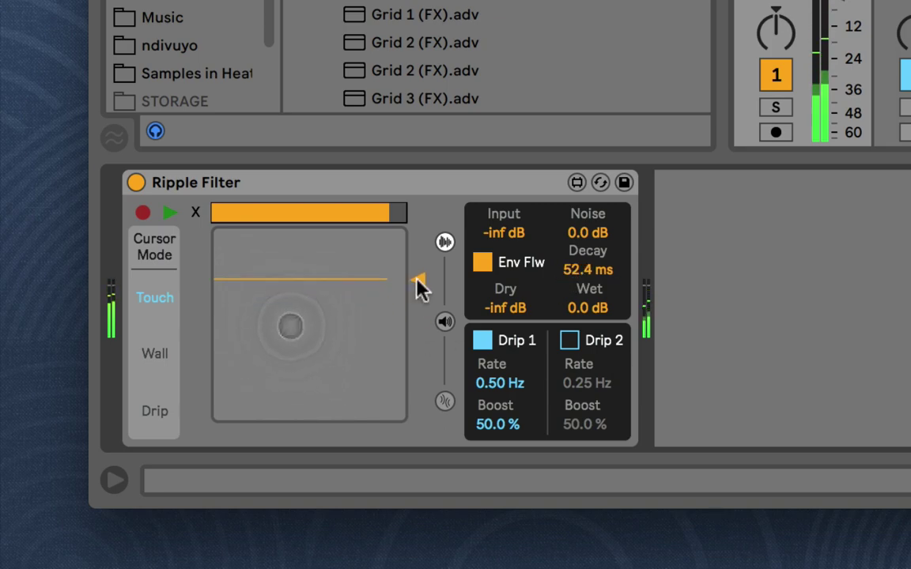
pyautogui.moveTo(522, 305)
pyautogui.mouseDown()
pyautogui.moveTo(522, 269)
pyautogui.moveTo(522, 308)
pyautogui.mouseUp()
pyautogui.click(483, 263)
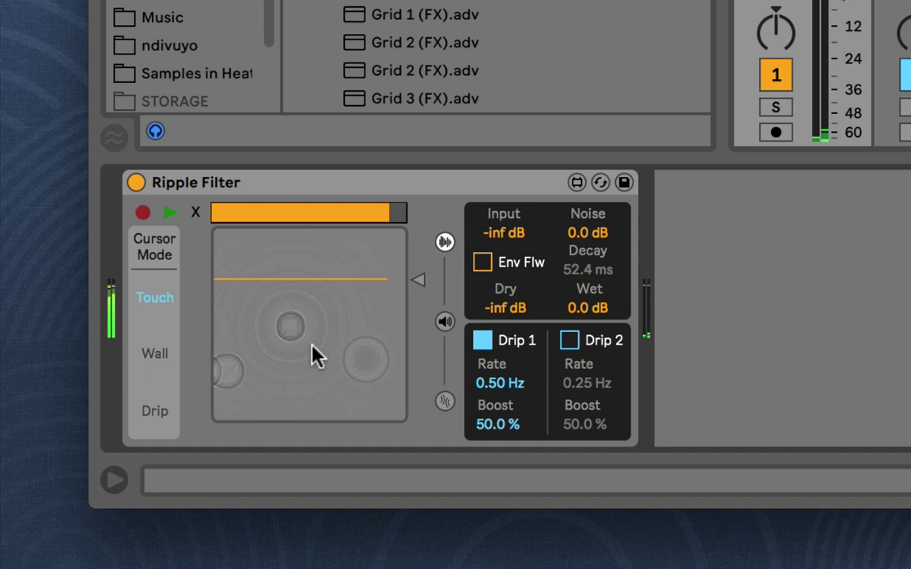
# Step: Move the Drip 1 point to the right of the surface's centre in Drip cursor mode and enable Drip 2
pyautogui.click(156, 411)
pyautogui.moveTo(290, 326); pyautogui.dragTo(345, 326)
pyautogui.click(570, 340)
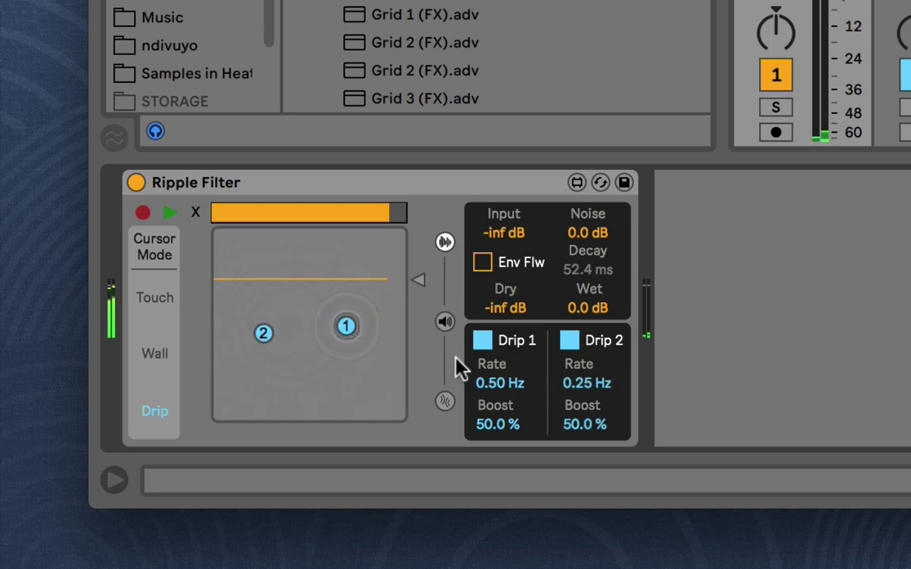
# Step: Set Drip 1's rate to 1.94 Hz and return the cursor to Touch mode
pyautogui.moveTo(499, 383)
pyautogui.mouseDown()
pyautogui.moveTo(500, 355)
pyautogui.moveTo(498, 386)
pyautogui.mouseUp()
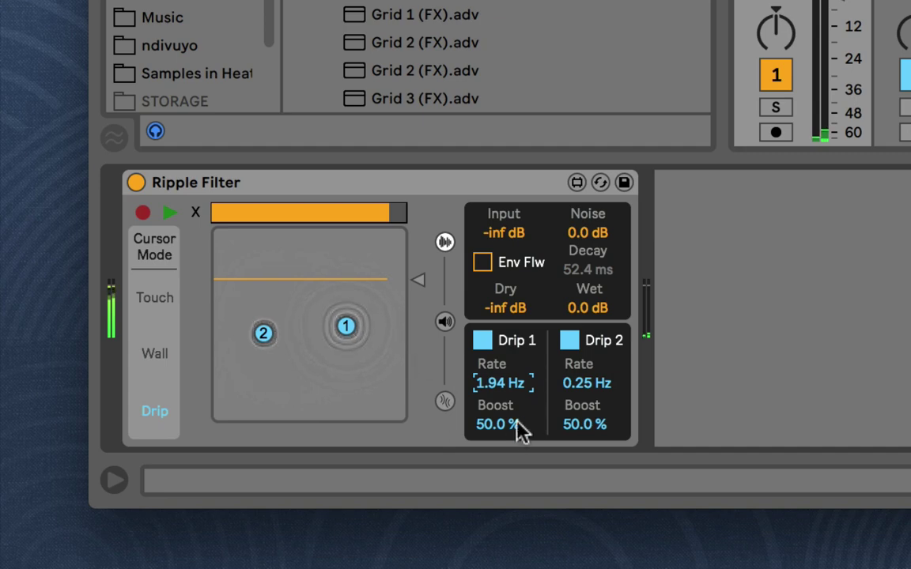
pyautogui.click(147, 298)
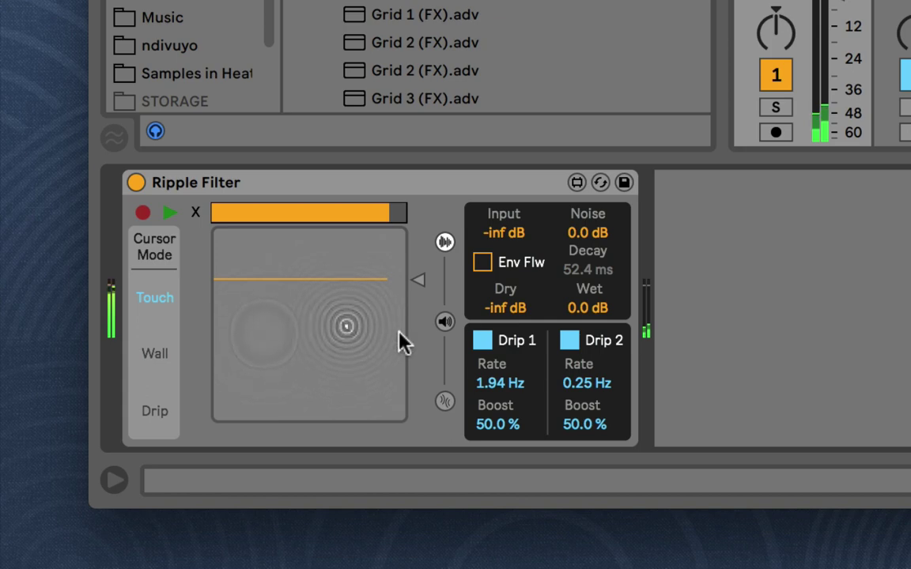
# Step: Set the ripple surface's Rate to 43.8 ms, Decay to 7.87 % and Boost to 66.1 %
pyautogui.click(445, 403)
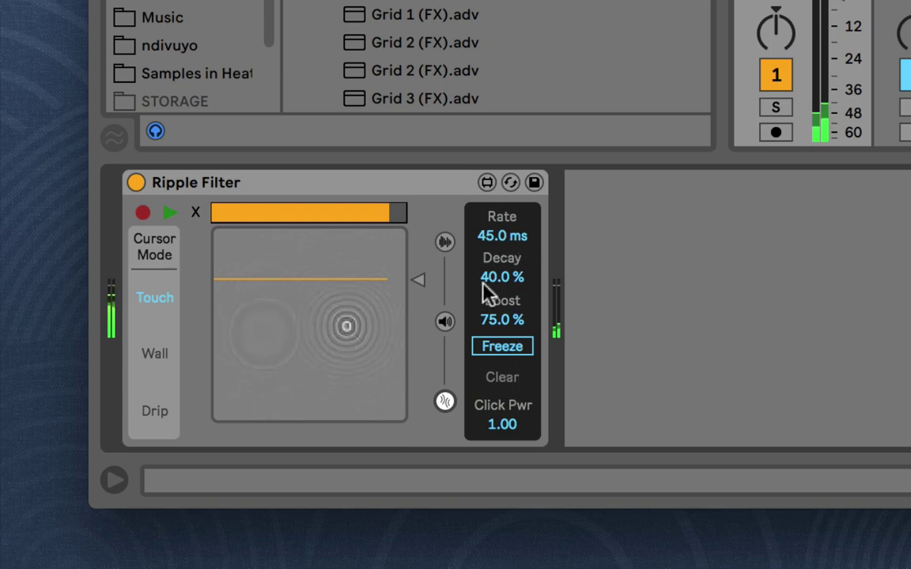
pyautogui.moveTo(506, 245); pyautogui.dragTo(514, 178)
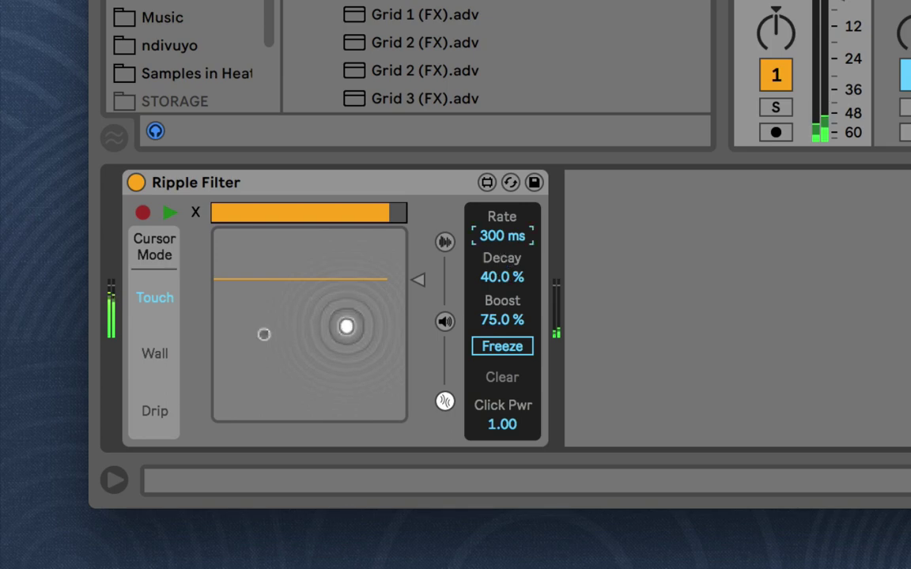
pyautogui.moveTo(503, 235); pyautogui.dragTo(503, 321)
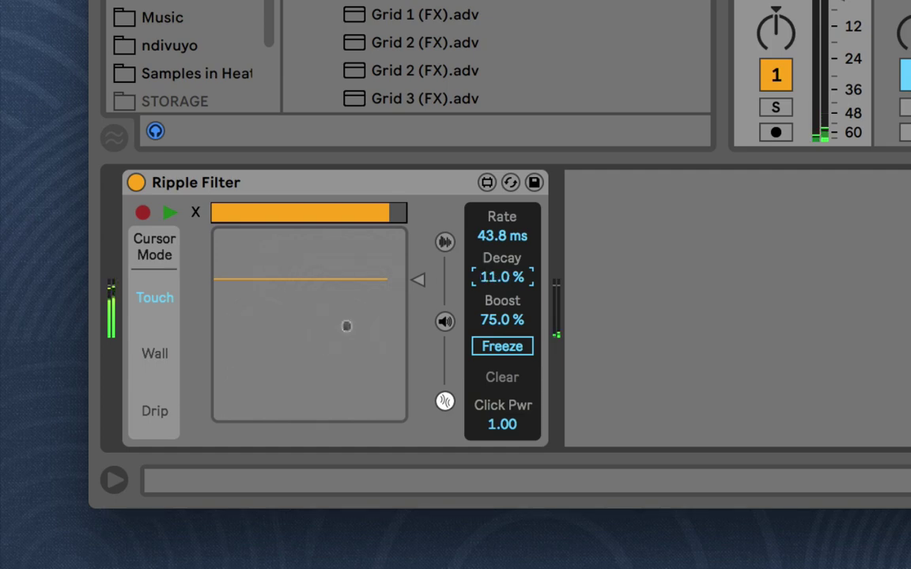
pyautogui.moveTo(502, 277); pyautogui.dragTo(497, 310)
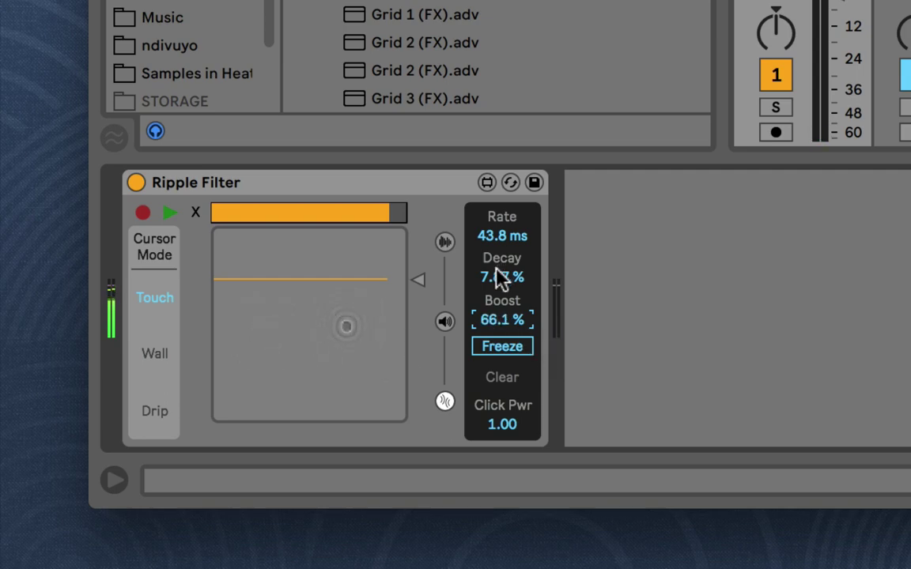
# Step: Try freezing the ripples while lowering the Listener X line past the middle into the surface's lower third
pyautogui.moveTo(418, 280); pyautogui.dragTo(418, 329)
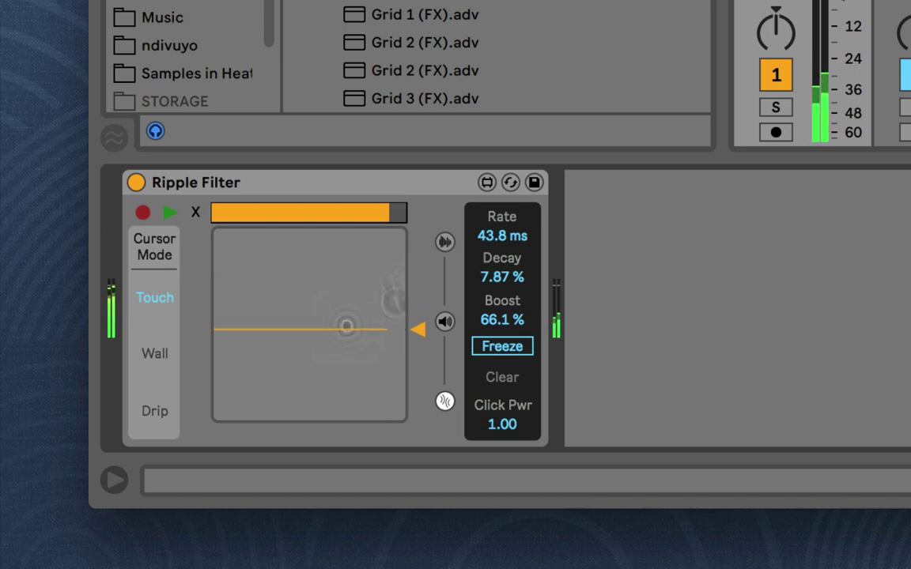
pyautogui.click(514, 344)
pyautogui.moveTo(419, 331); pyautogui.dragTo(419, 364)
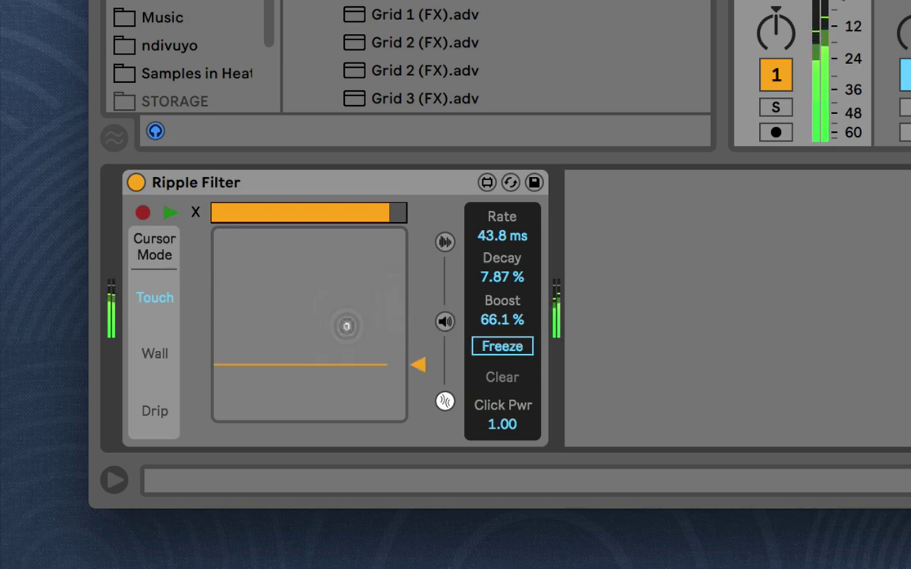
# Step: Set Listener X's smoothing to 5 and clear the ripple surface
pyautogui.click(446, 321)
pyautogui.moveTo(607, 305)
pyautogui.mouseDown()
pyautogui.moveTo(607, 348)
pyautogui.moveTo(595, 315)
pyautogui.mouseUp()
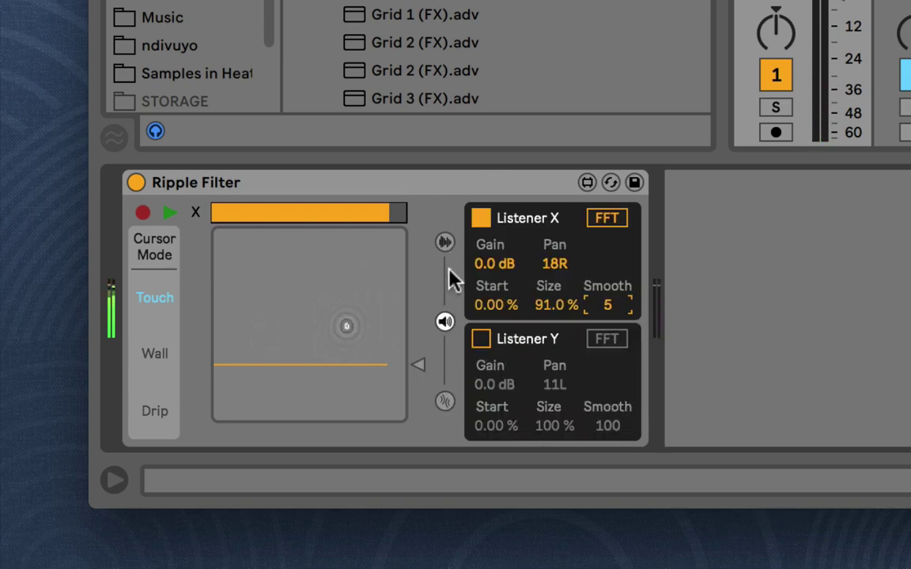
pyautogui.click(444, 402)
pyautogui.click(510, 386)
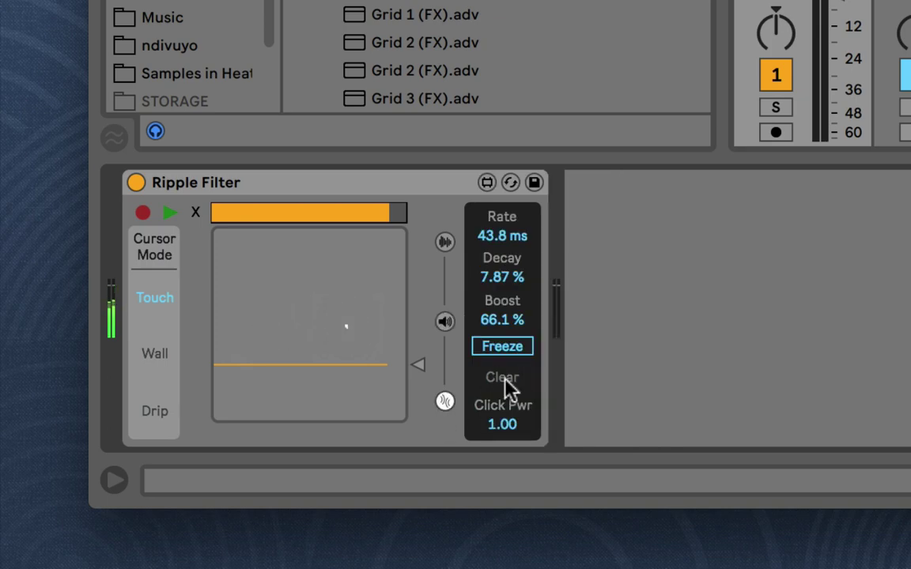
# Step: Touch the upper half of the surface at four spots to make ripples
pyautogui.click(507, 425)
pyautogui.click(253, 276)
pyautogui.click(313, 318)
pyautogui.click(310, 281)
pyautogui.click(340, 274)
# Step: Set the click power to 5.00, touch the surface to make stronger ripples, and hide the ripple settings
pyautogui.moveTo(500, 425); pyautogui.dragTo(500, 355)
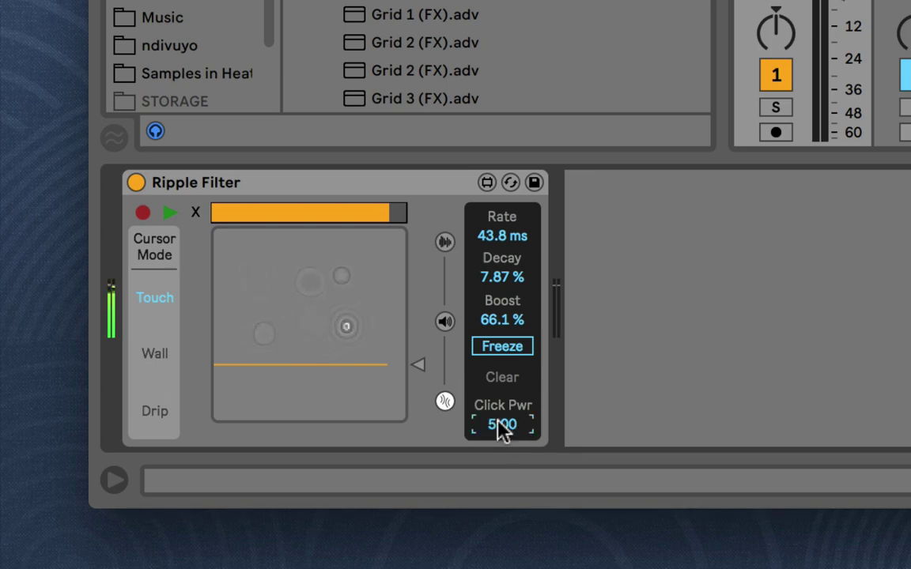
pyautogui.click(289, 260)
pyautogui.click(262, 323)
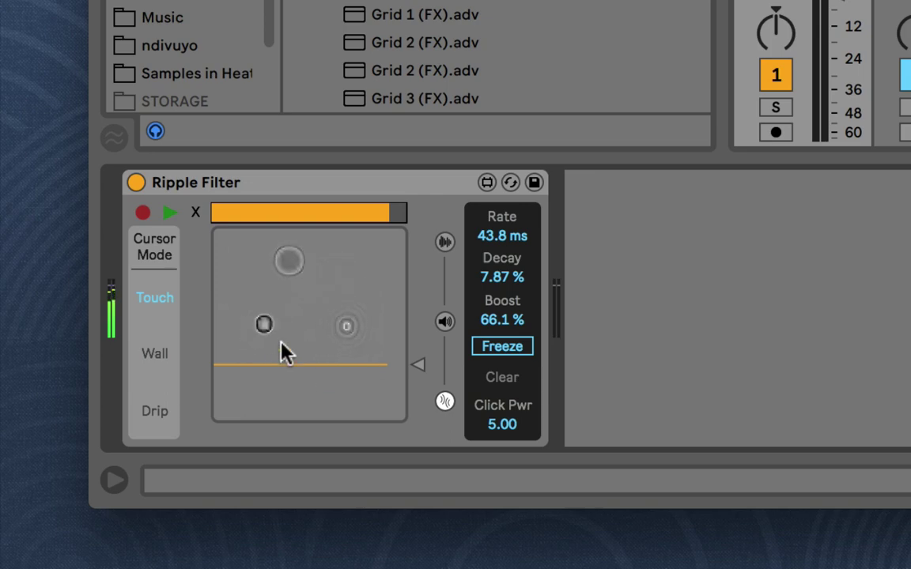
pyautogui.click(345, 326)
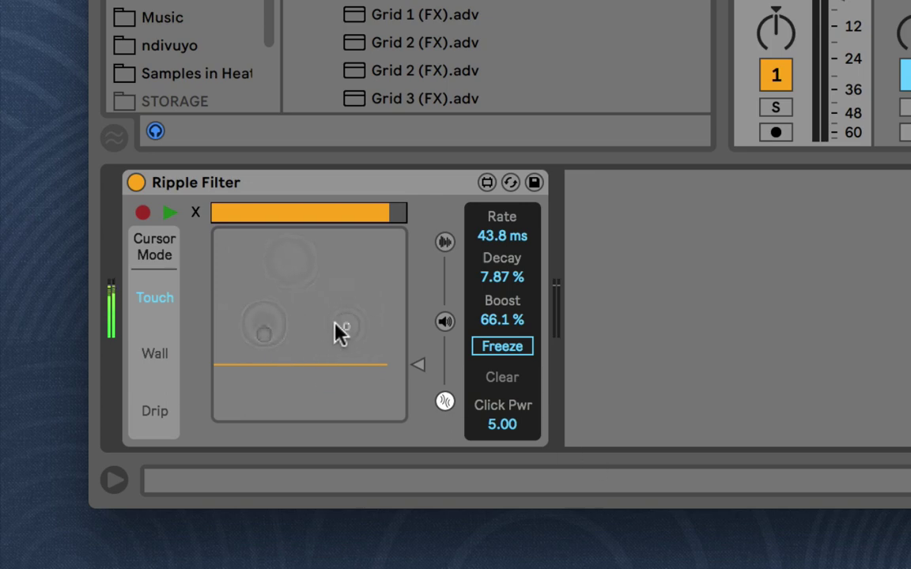
pyautogui.click(445, 400)
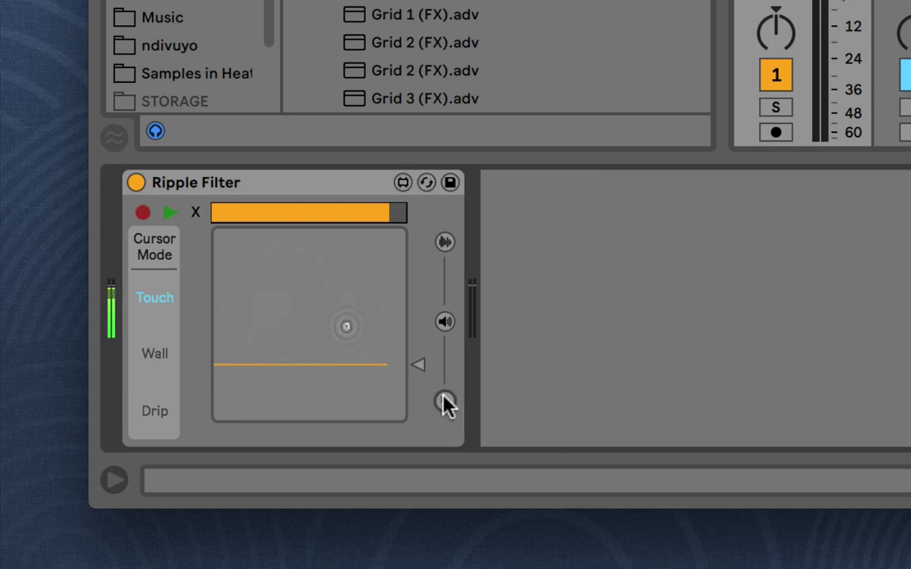
# Step: Raise the Listener X line to just below the middle and touch several spots above it to make ripples
pyautogui.moveTo(405, 365); pyautogui.dragTo(135, 336)
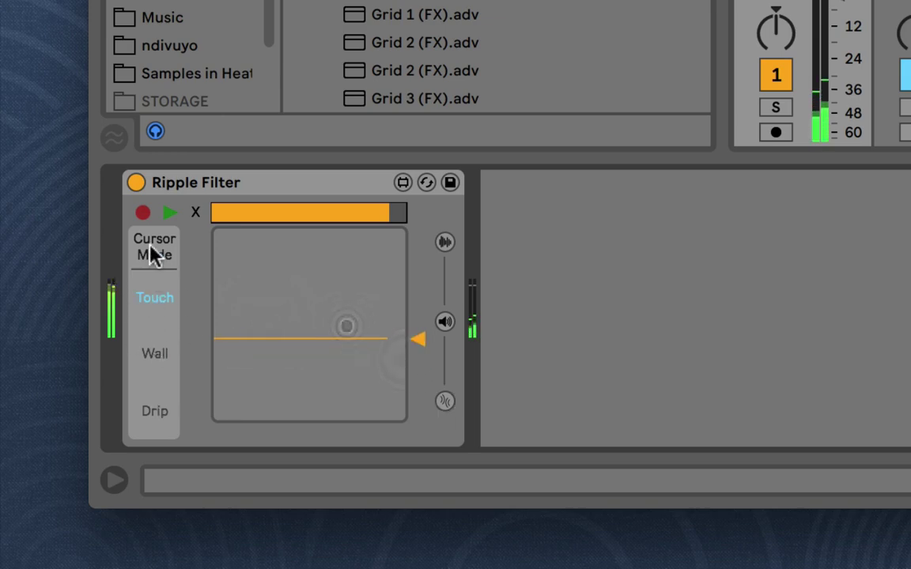
pyautogui.click(265, 279)
pyautogui.click(310, 278)
pyautogui.click(345, 279)
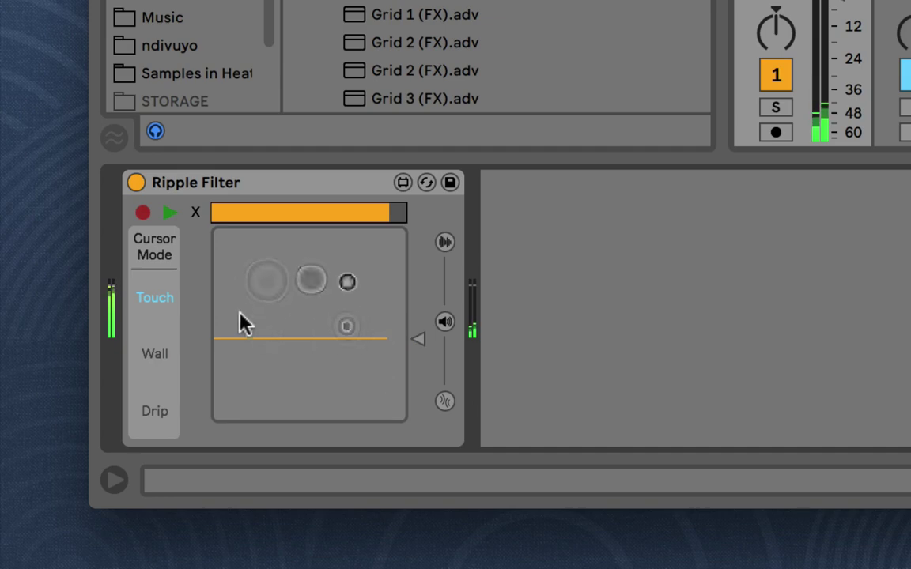
pyautogui.click(240, 293)
pyautogui.click(253, 270)
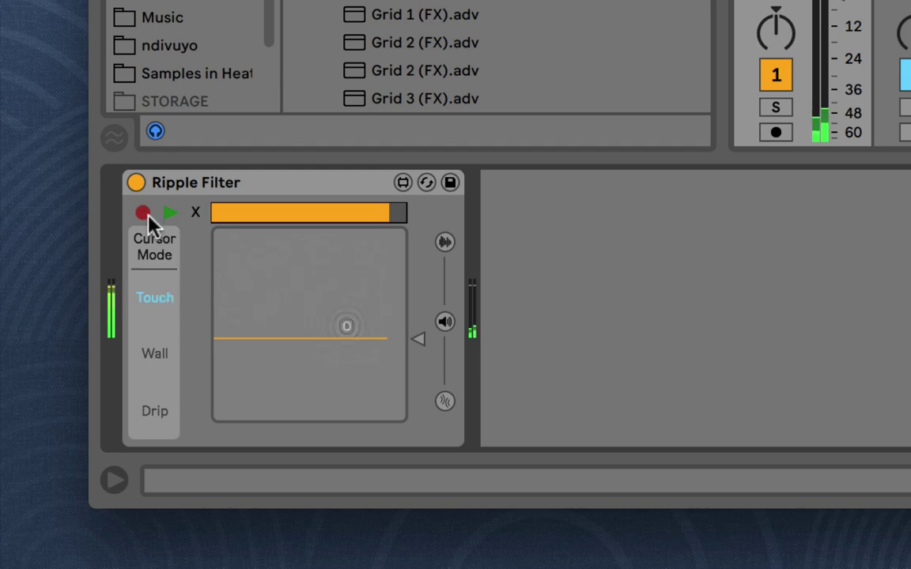
# Step: Record a loop of four touches in the upper half of the surface and end the recording
pyautogui.click(256, 271)
pyautogui.click(320, 272)
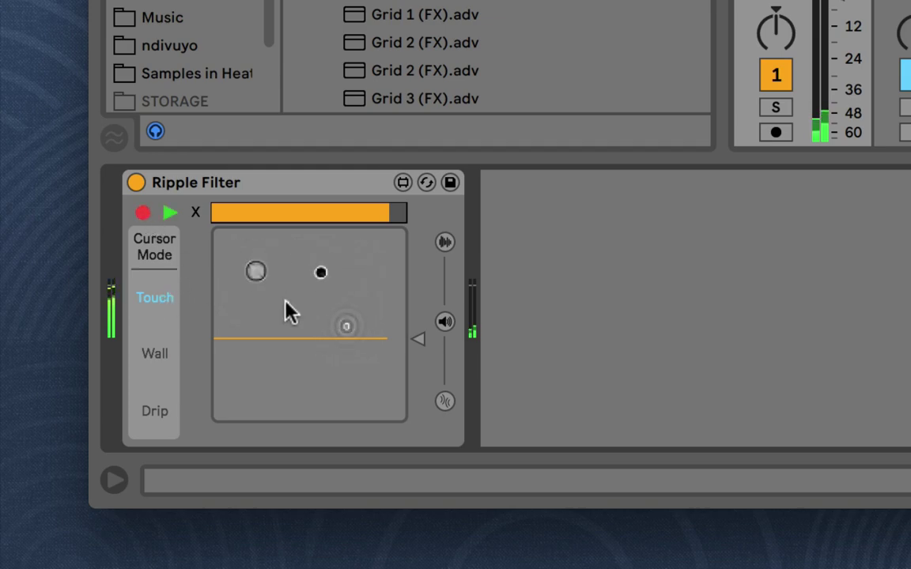
pyautogui.click(288, 303)
pyautogui.click(370, 273)
pyautogui.click(143, 212)
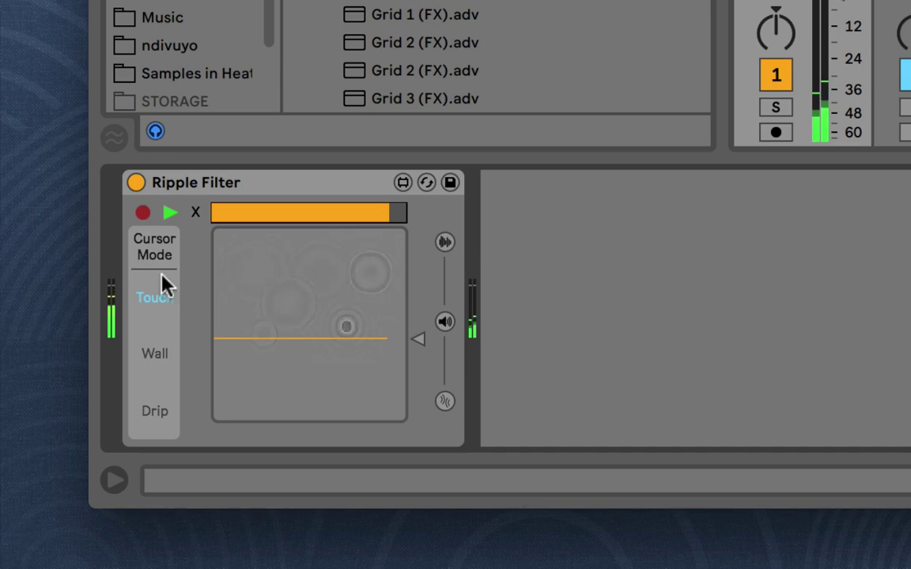
# Step: Overdub three touches near the surface's lower edge onto the loop and delete the recorded touches
pyautogui.click(142, 212)
pyautogui.click(238, 383)
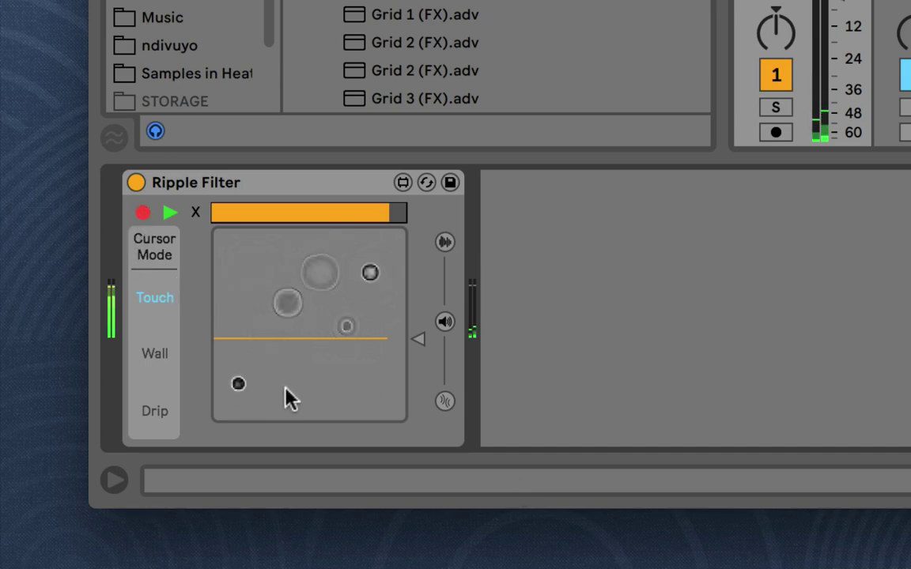
pyautogui.click(288, 390)
pyautogui.click(302, 389)
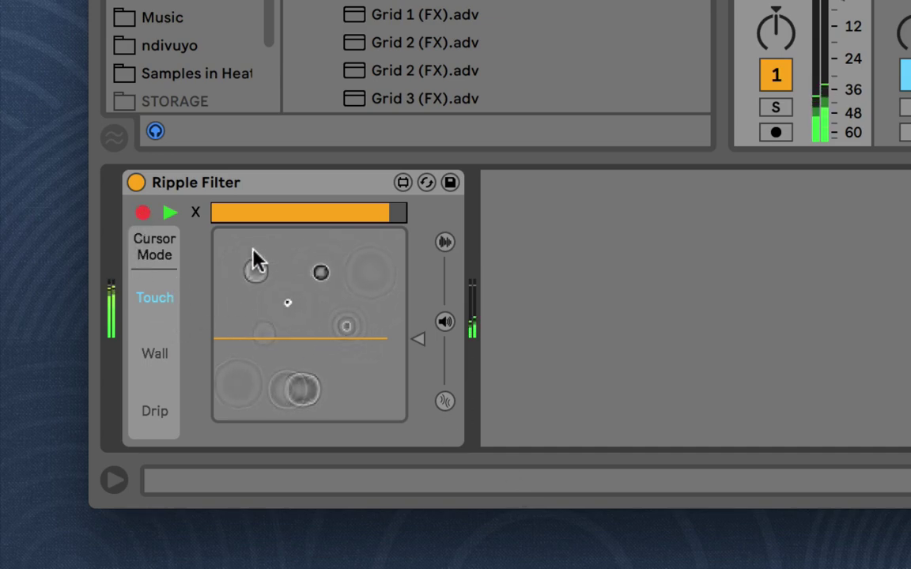
pyautogui.click(139, 213)
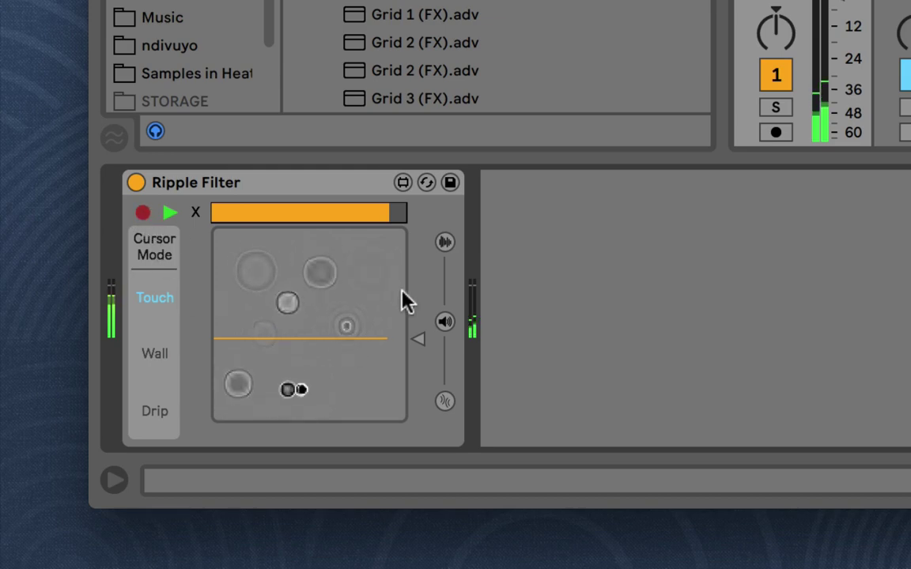
pyautogui.click(195, 211)
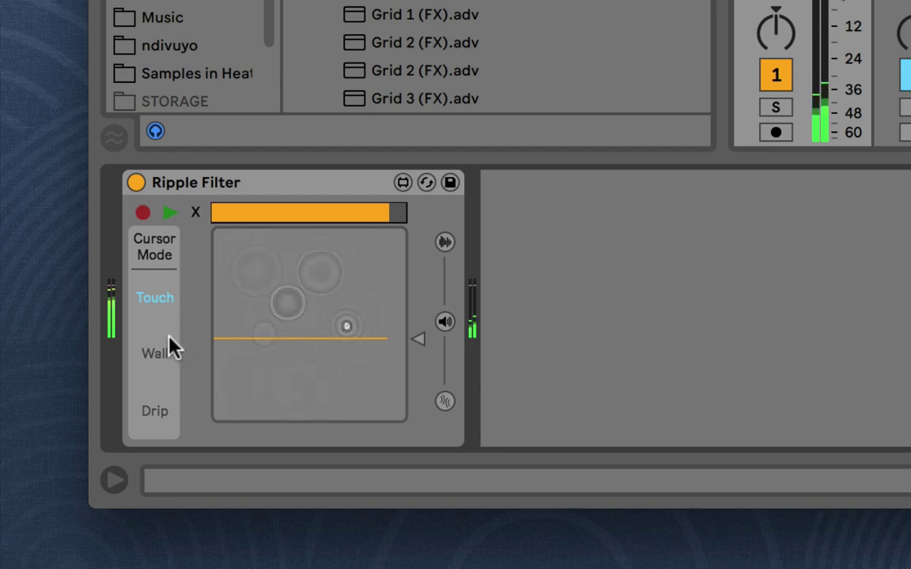
# Step: Draw two walls on the surface in Wall mode: a tall one left of centre and a wide one on the right
pyautogui.click(157, 353)
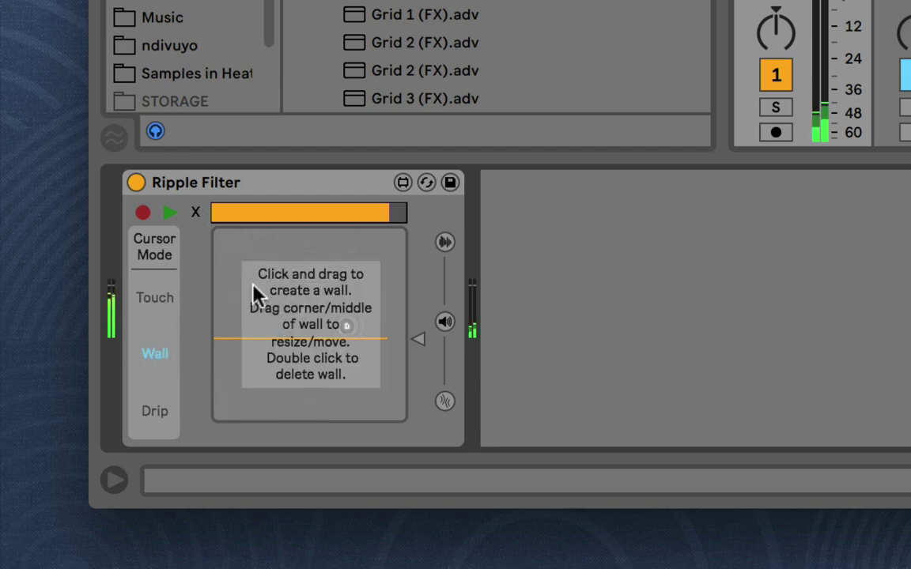
pyautogui.moveTo(249, 284); pyautogui.dragTo(292, 359)
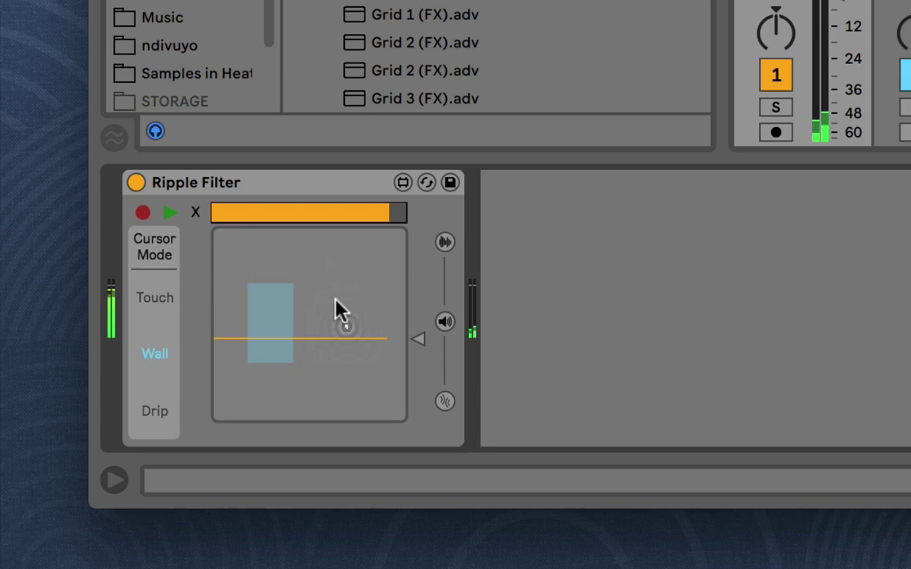
pyautogui.moveTo(383, 288); pyautogui.dragTo(318, 317)
# Step: Shrink and move the tall wall to the surface's left edge, and replace the wide wall with a slightly wider one
pyautogui.moveTo(261, 315)
pyautogui.mouseDown()
pyautogui.moveTo(222, 307)
pyautogui.moveTo(236, 309)
pyautogui.moveTo(232, 325)
pyautogui.moveTo(227, 318)
pyautogui.moveTo(248, 301)
pyautogui.mouseUp()
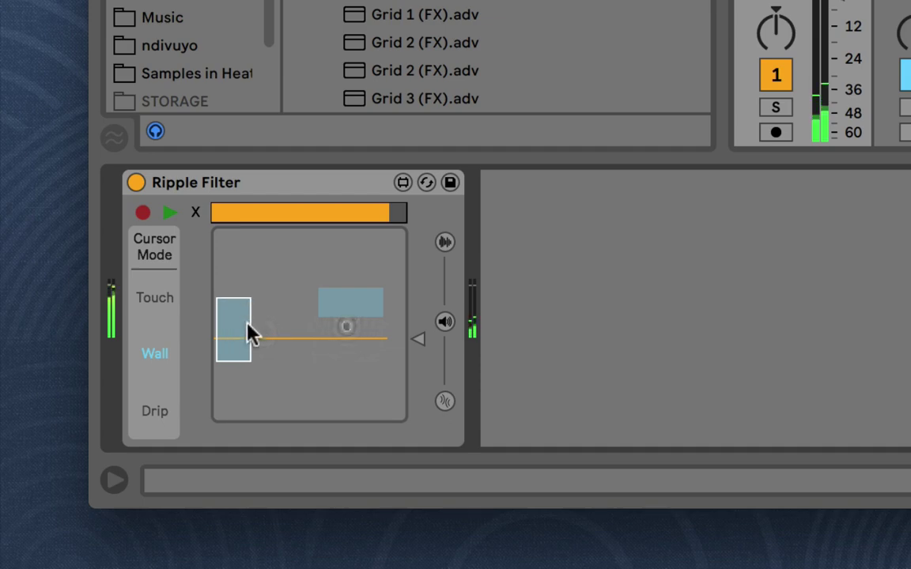
pyautogui.doubleClick(367, 293)
pyautogui.moveTo(380, 281); pyautogui.dragTo(308, 311)
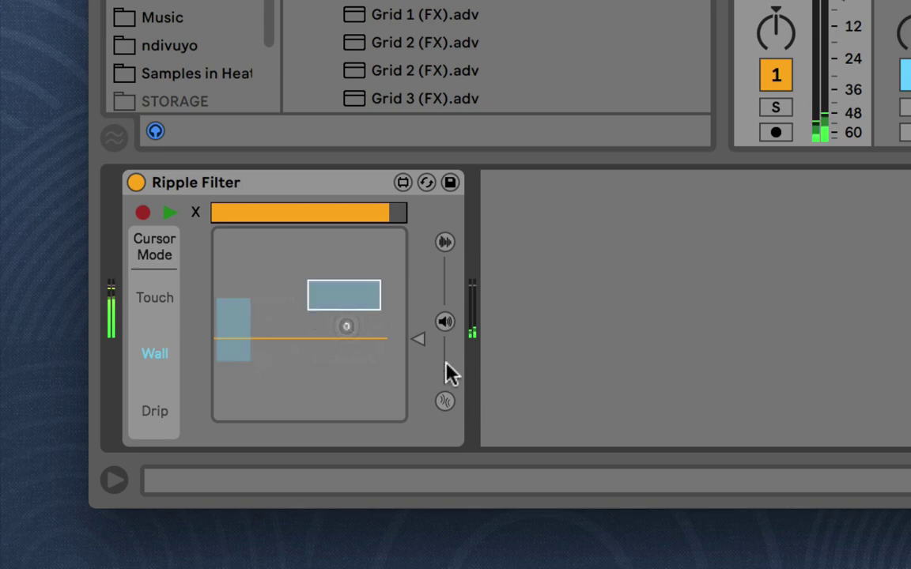
# Step: Set Drip 1's rate to 0.81 Hz
pyautogui.click(445, 401)
pyautogui.click(445, 242)
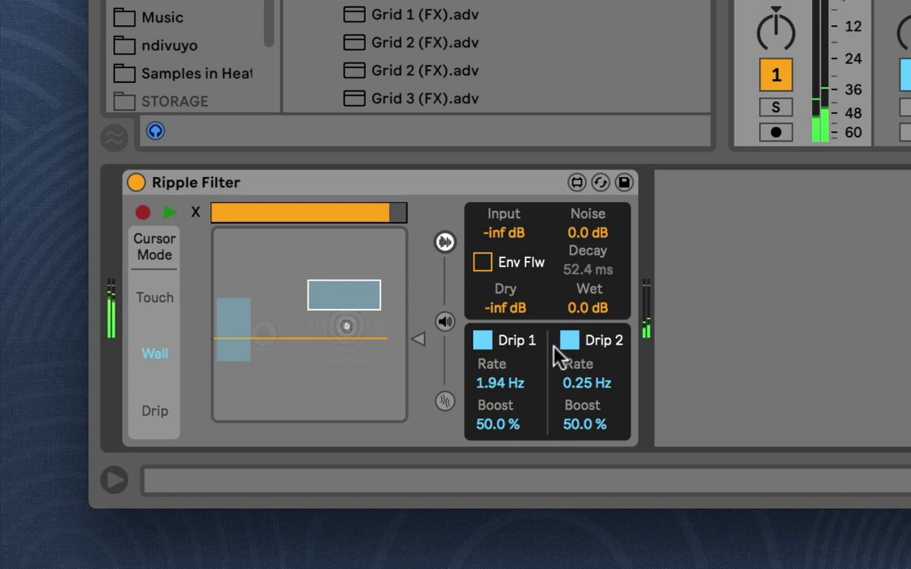
pyautogui.moveTo(507, 386); pyautogui.dragTo(506, 431)
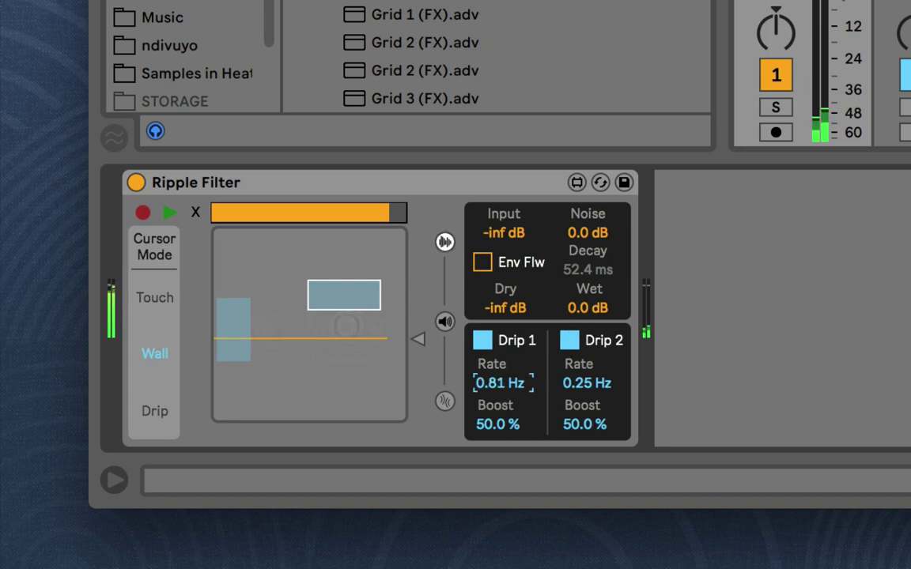
# Step: Set the ripple decay to 52.8 %, move the Listener X line slightly down the surface, and close the settings
pyautogui.click(445, 322)
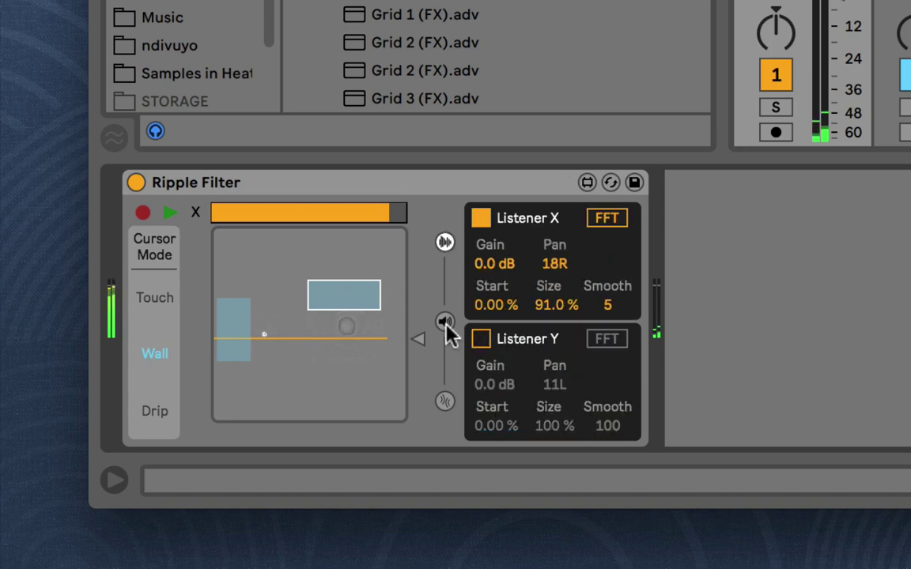
pyautogui.click(446, 401)
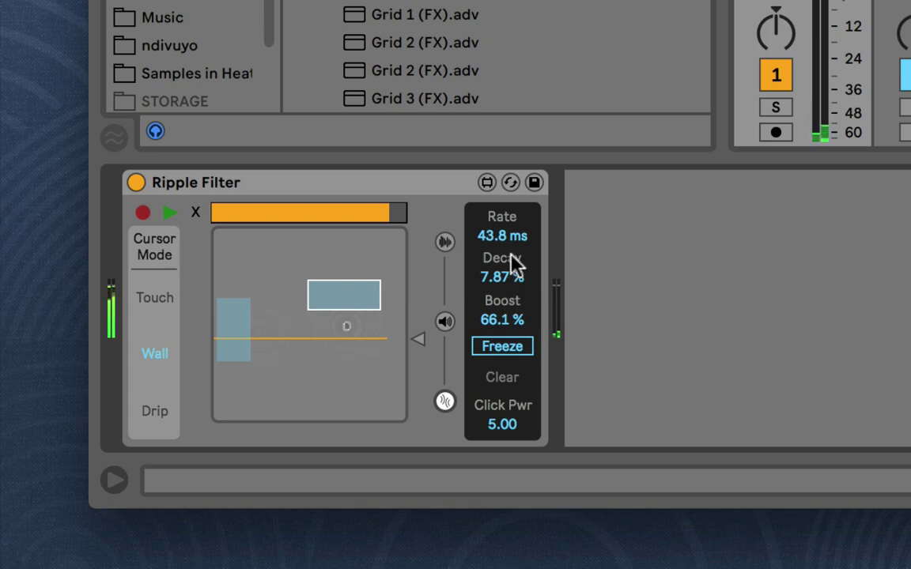
pyautogui.moveTo(515, 273); pyautogui.dragTo(515, 235)
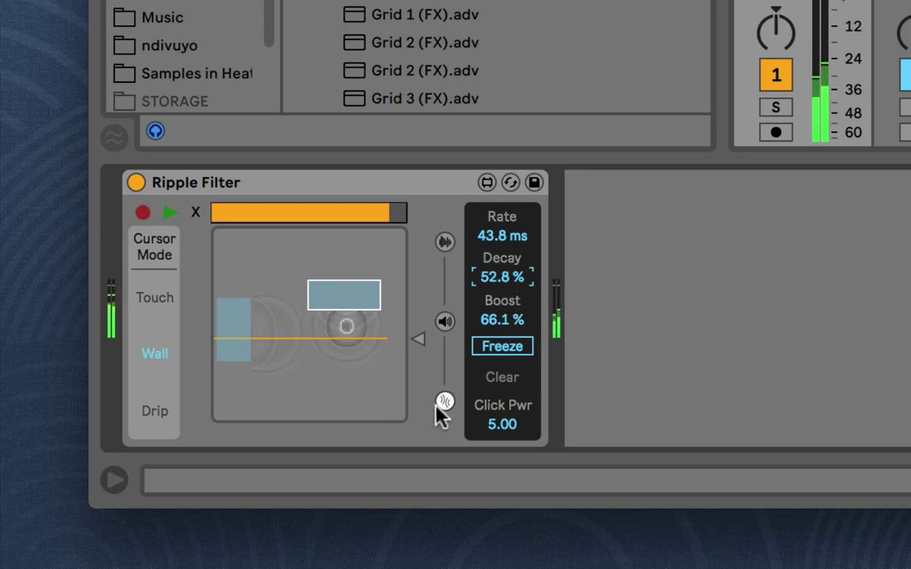
pyautogui.moveTo(416, 345); pyautogui.dragTo(417, 356)
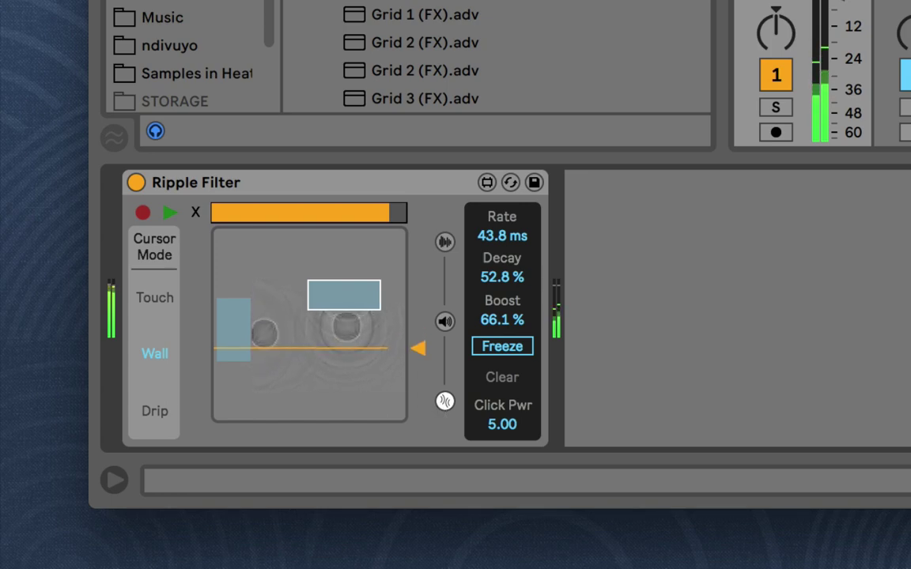
pyautogui.click(442, 403)
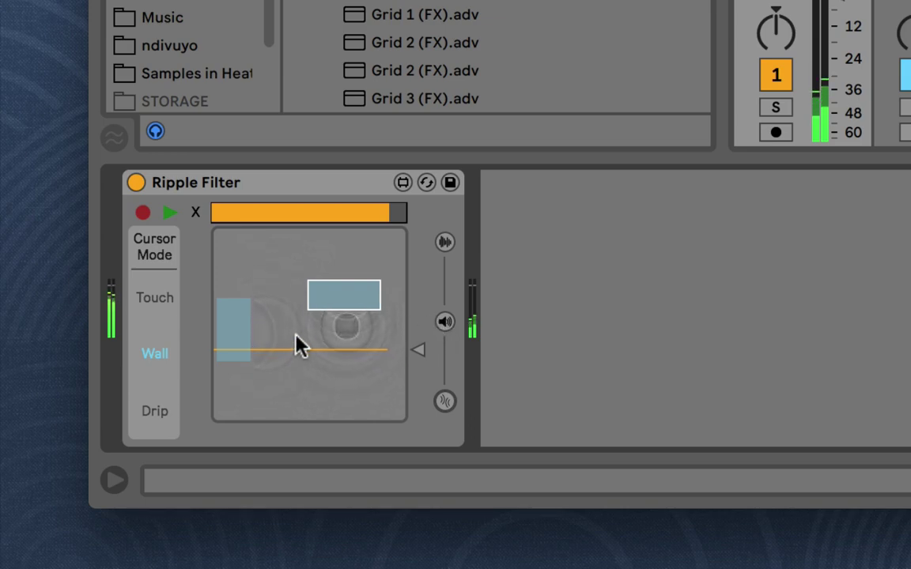
# Step: Draw two narrow vertical walls on either side of Drip 1 and move Drip 2 to the surface's lower-left corner
pyautogui.moveTo(306, 320); pyautogui.dragTo(353, 311)
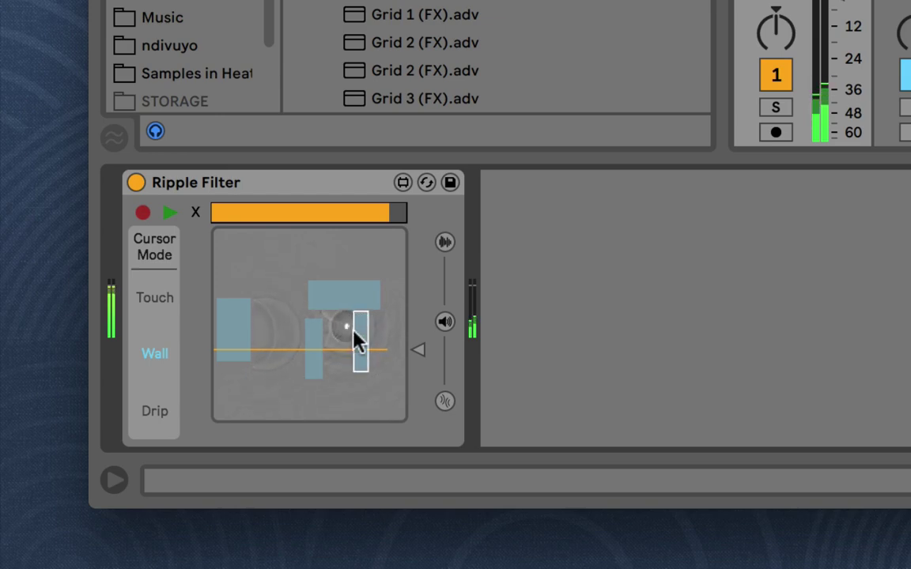
pyautogui.click(156, 415)
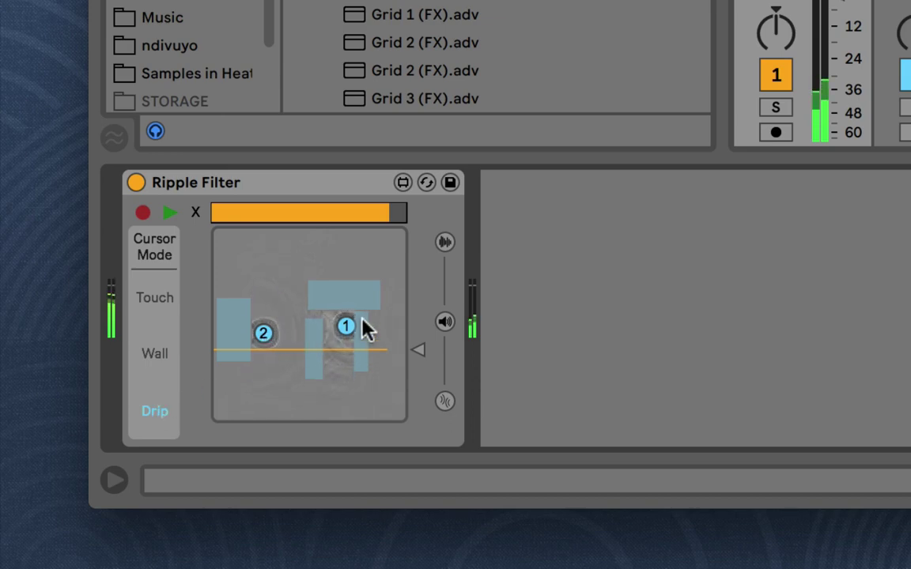
pyautogui.moveTo(263, 332)
pyautogui.mouseDown()
pyautogui.moveTo(275, 284)
pyautogui.moveTo(265, 347)
pyautogui.moveTo(230, 411)
pyautogui.moveTo(239, 388)
pyautogui.mouseUp()
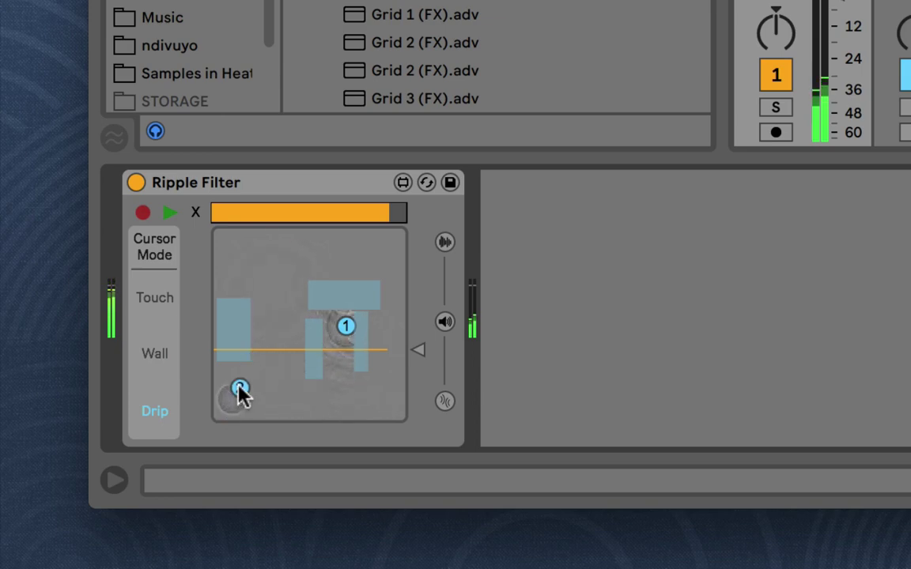